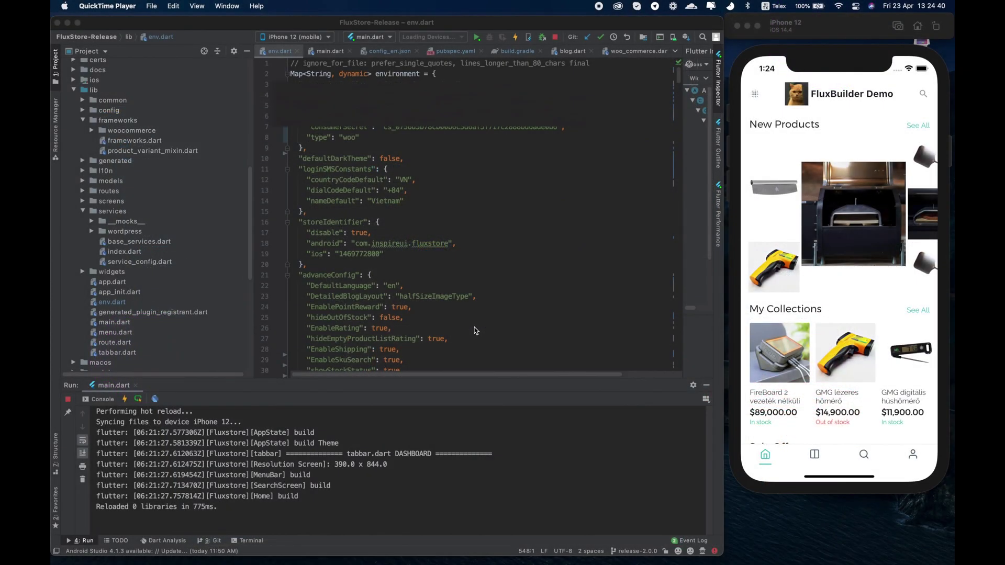
Step: Review env.dart and config_en.json in the FluxStore project, and browse the home and category screens in the iPhone 12 simulator
scroll(475, 330, "down", 5)
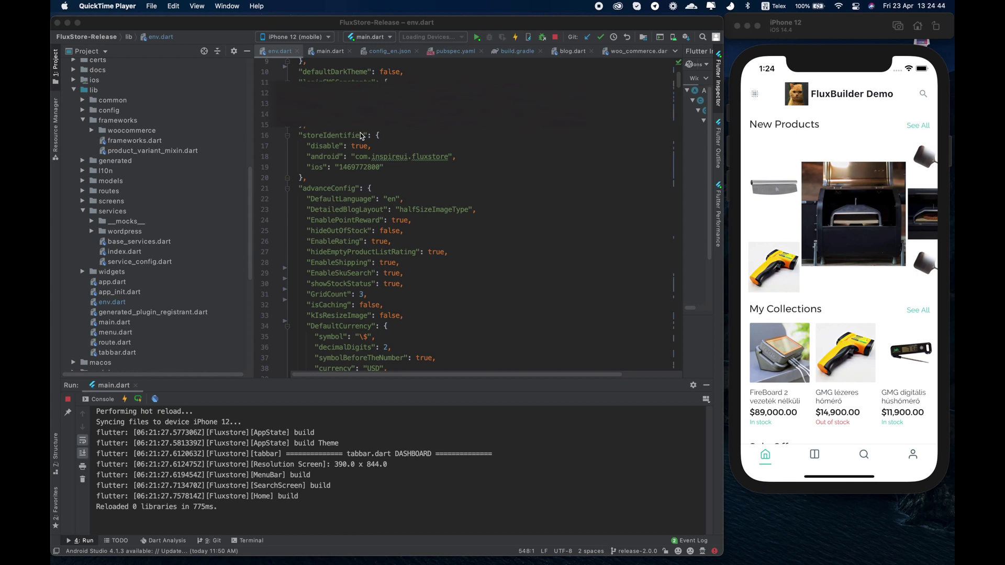
scroll(360, 136, "down", 20)
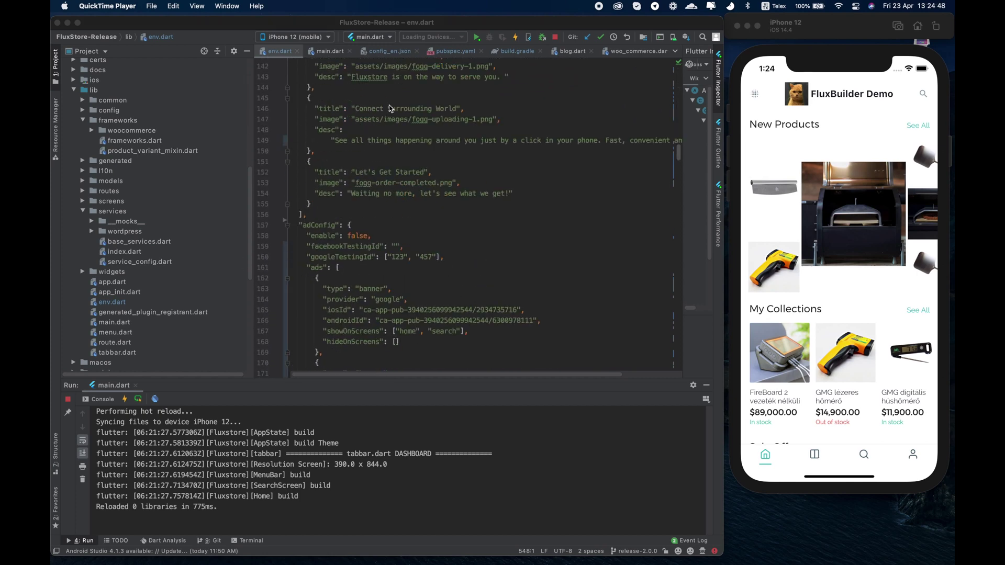
left_click(390, 51)
scroll(126, 301, "up", 10)
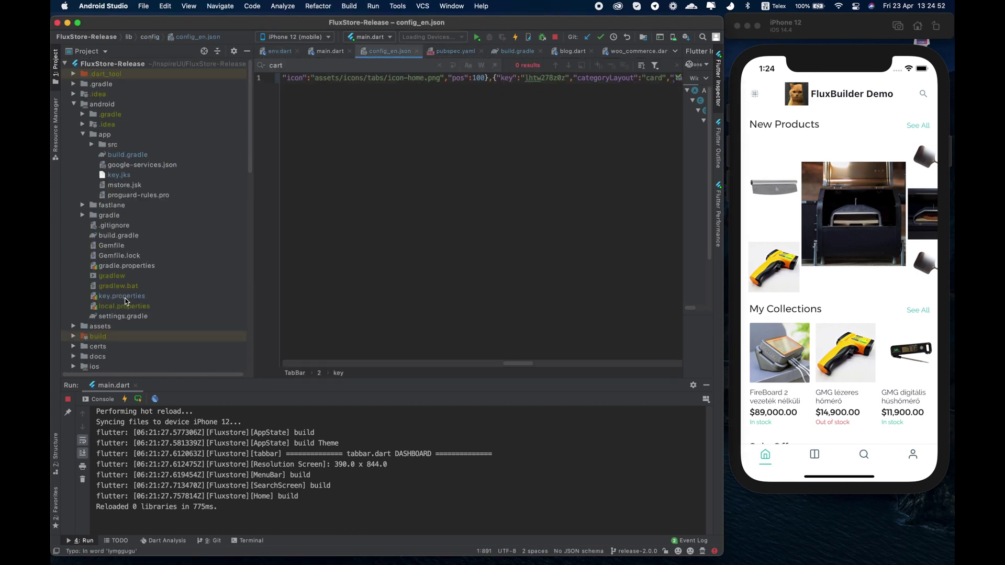
left_click(842, 65)
scroll(856, 338, "down", 5)
scroll(837, 314, "up", 5)
left_click(814, 455)
left_click(765, 455)
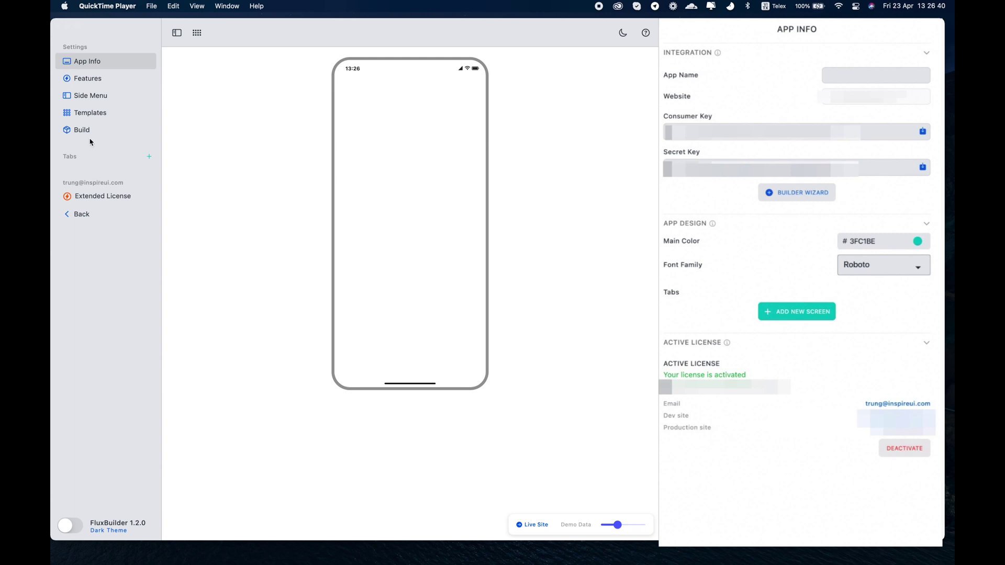
Step: Switch to FluxBuilder and use the Import Data feature to load the project's env.dart file as the ENV config and preview it
left_click(93, 101)
left_click(93, 82)
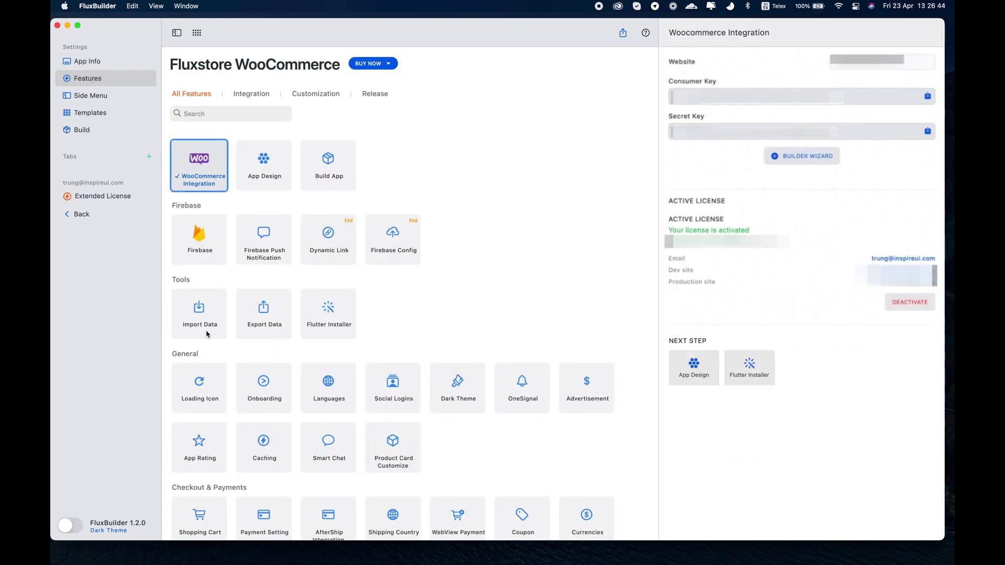
left_click(207, 334)
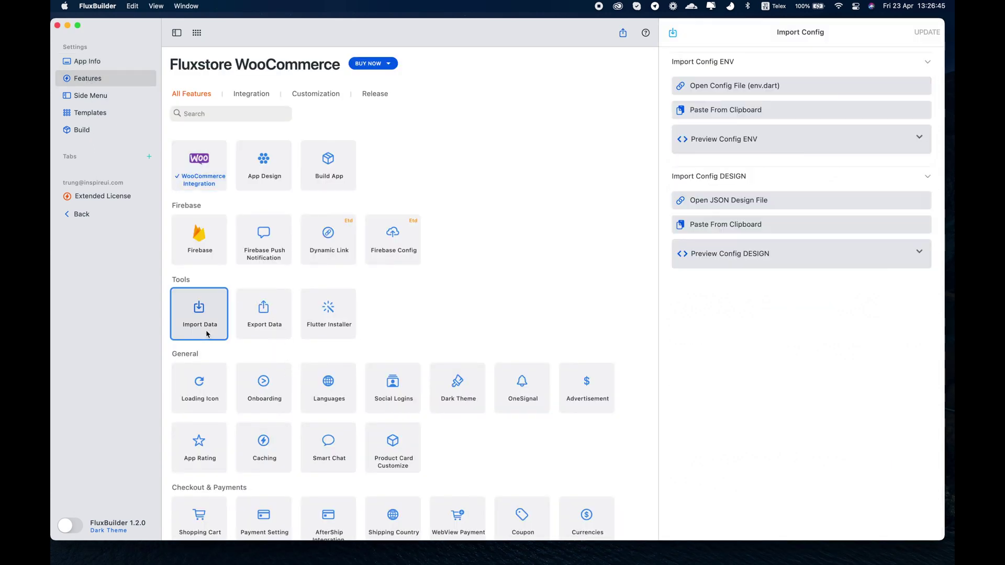
left_click(745, 90)
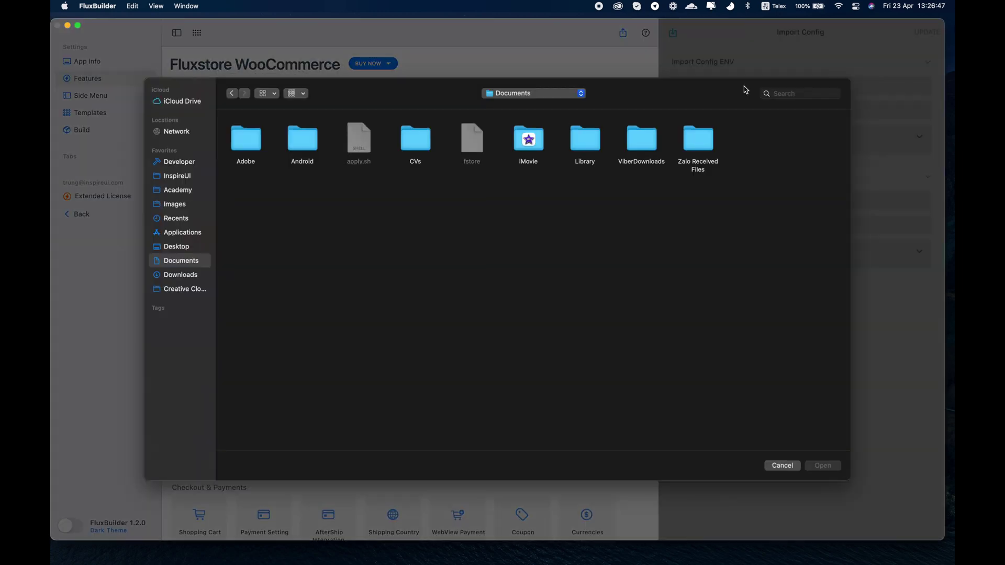
left_click(176, 177)
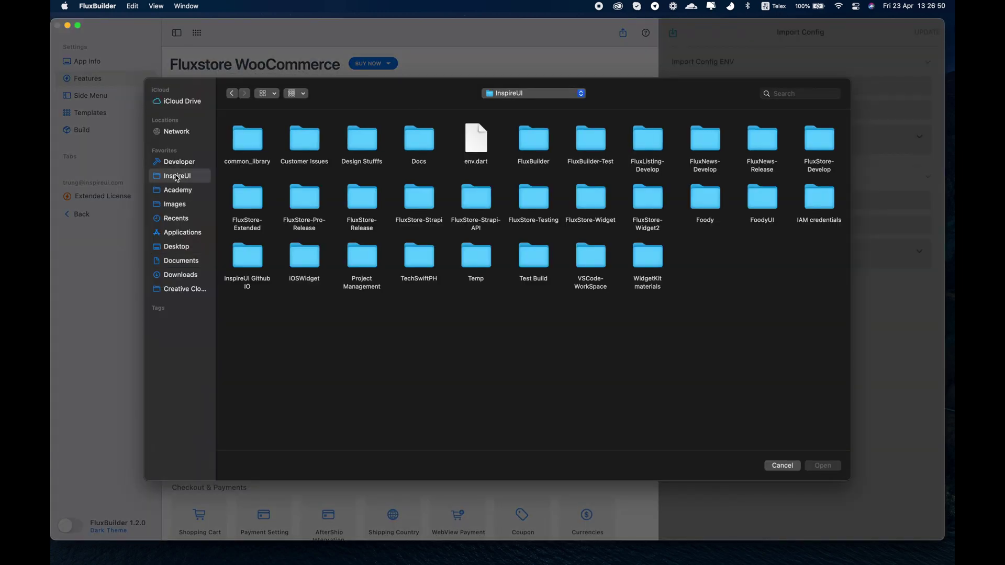
double_click(372, 156)
double_click(762, 139)
double_click(359, 138)
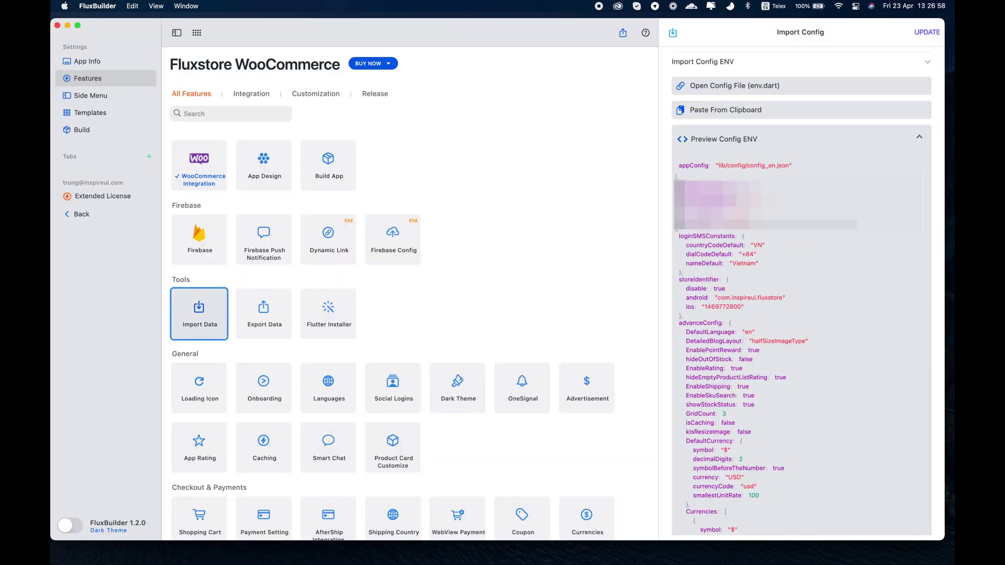
scroll(762, 151, "down", 3)
scroll(753, 144, "up", 3)
left_click(747, 142)
Step: Load the project's JSON design file as the DESIGN config, preview it, and apply the imported configuration
left_click(742, 206)
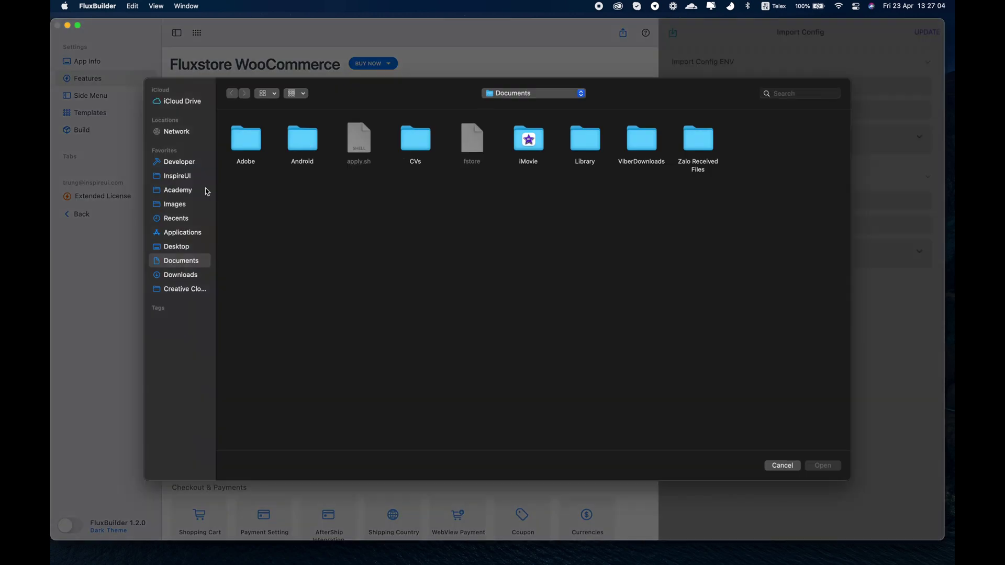
left_click(184, 179)
double_click(303, 139)
double_click(764, 140)
left_click(301, 140)
left_click(822, 465)
left_click(768, 257)
left_click(768, 256)
left_click(927, 32)
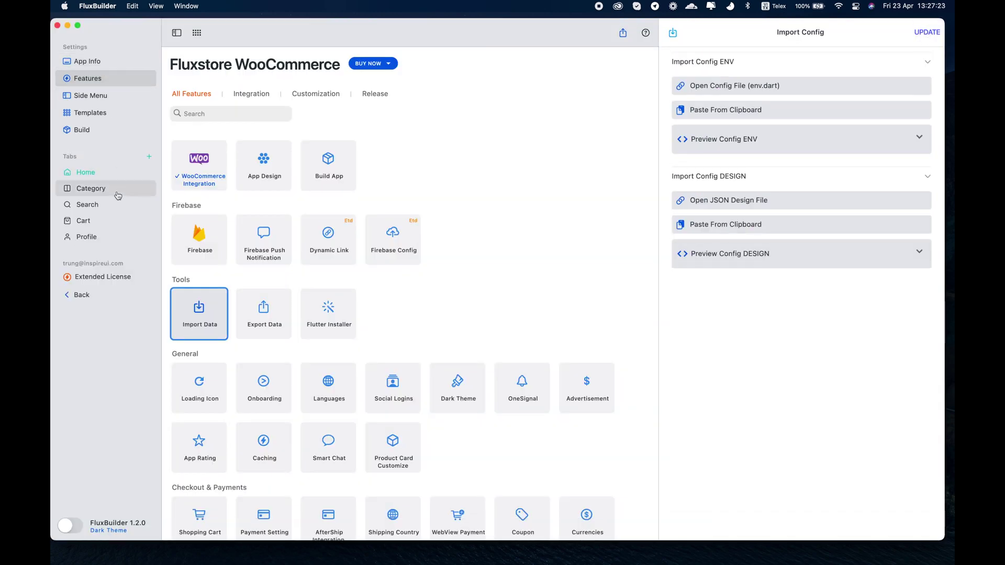
Step: Open the Home tab's design, enlarge the phone preview, and look through its product sections
left_click(101, 174)
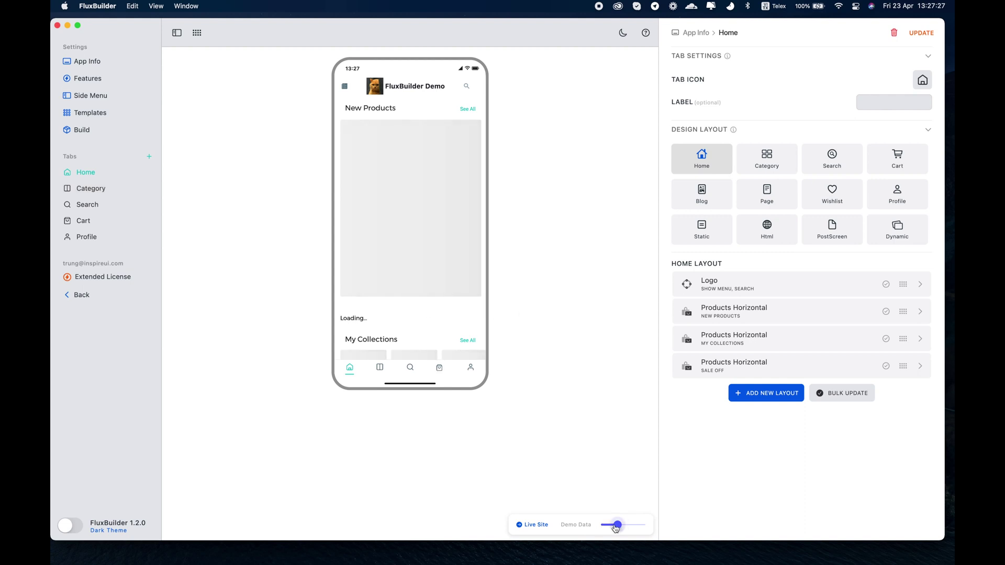
left_click_drag(618, 528, 628, 527)
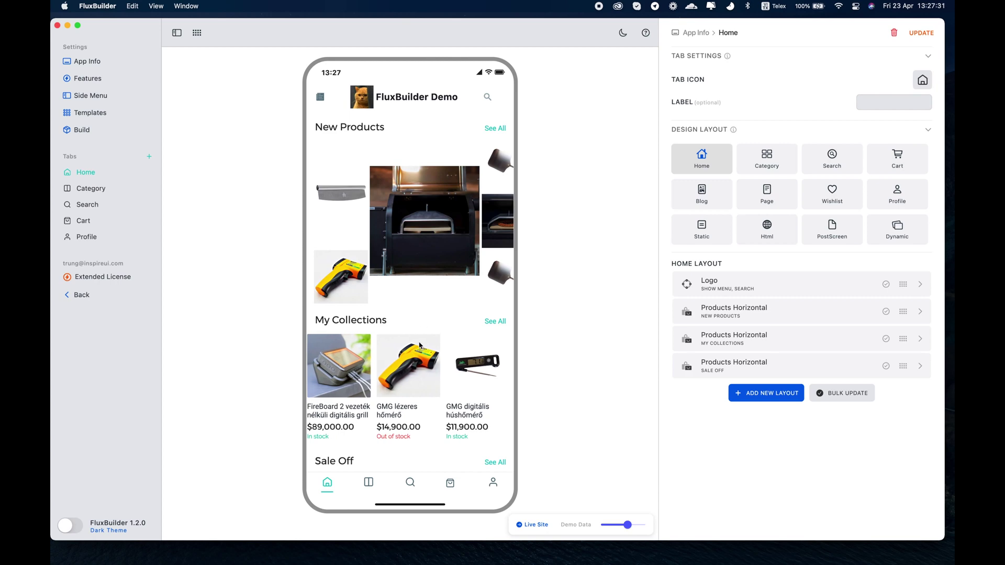
scroll(422, 213, "down", 4)
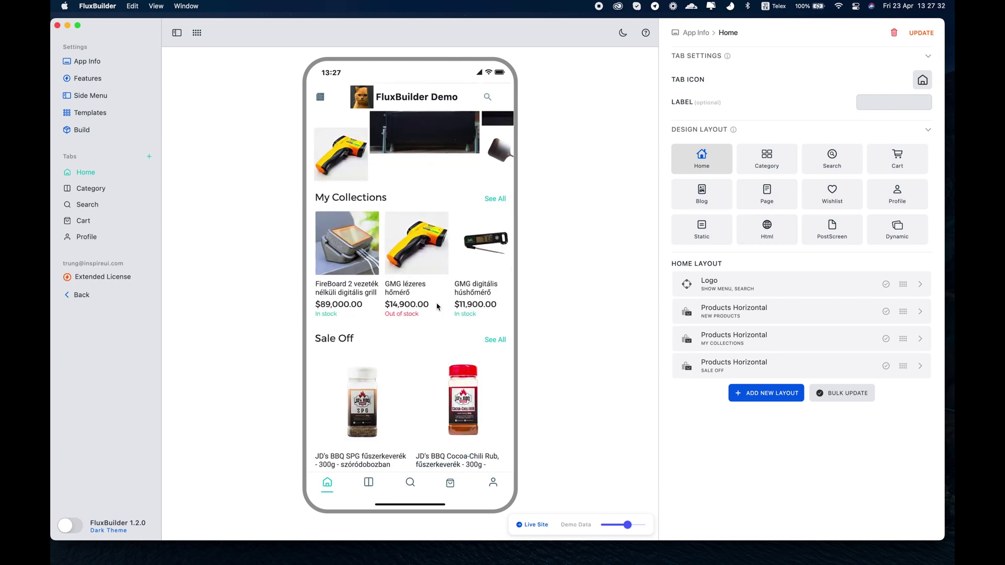
scroll(458, 259, "up", 4)
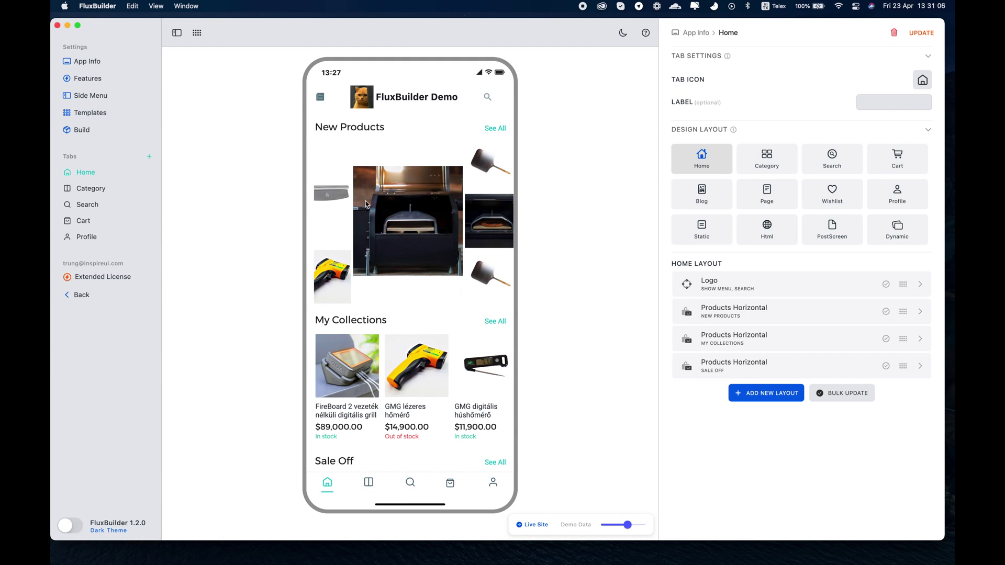
Step: Check the individual settings of the Logo layout and the New Products layout, returning to the home layout list
left_click(787, 290)
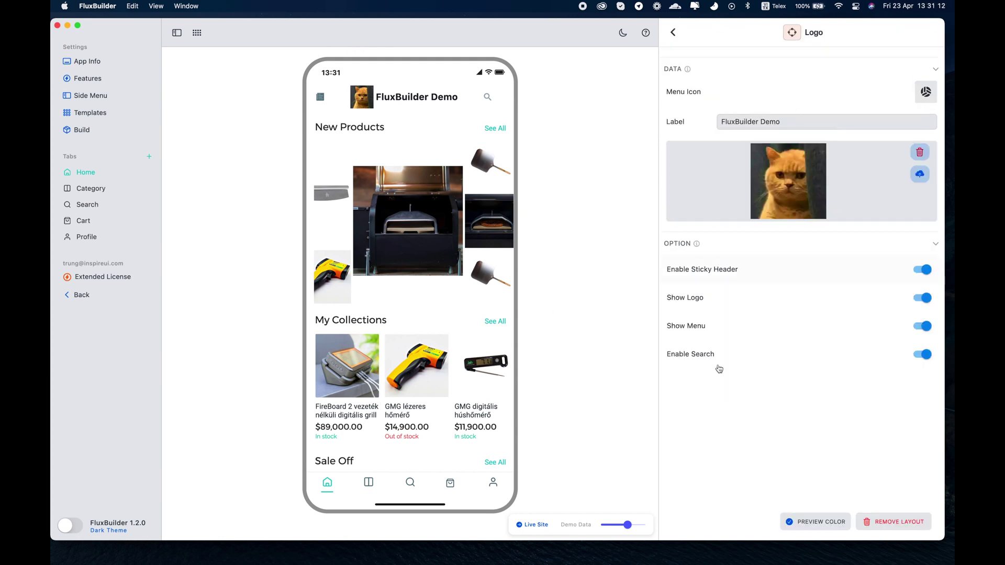
left_click(673, 32)
left_click(869, 303)
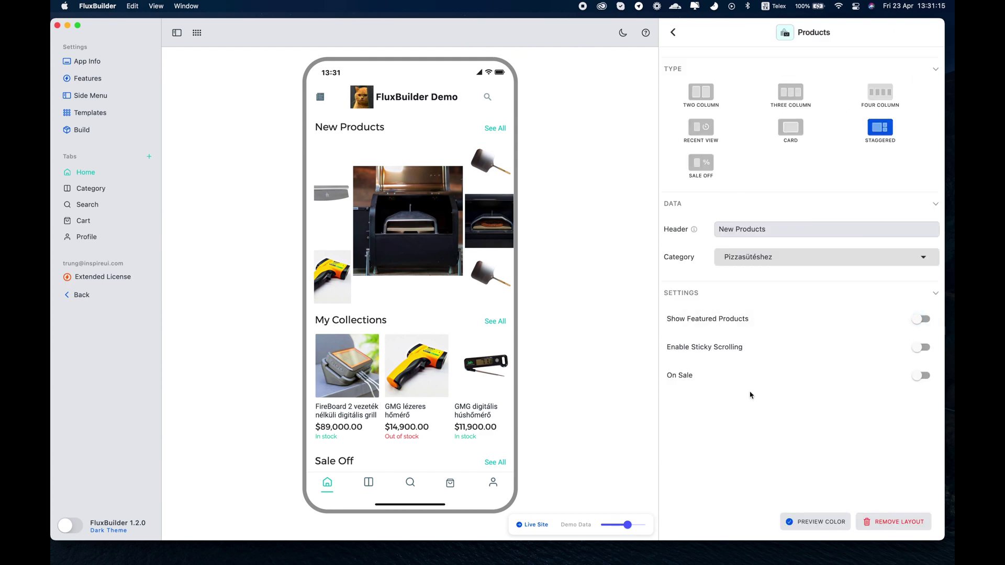
left_click(673, 35)
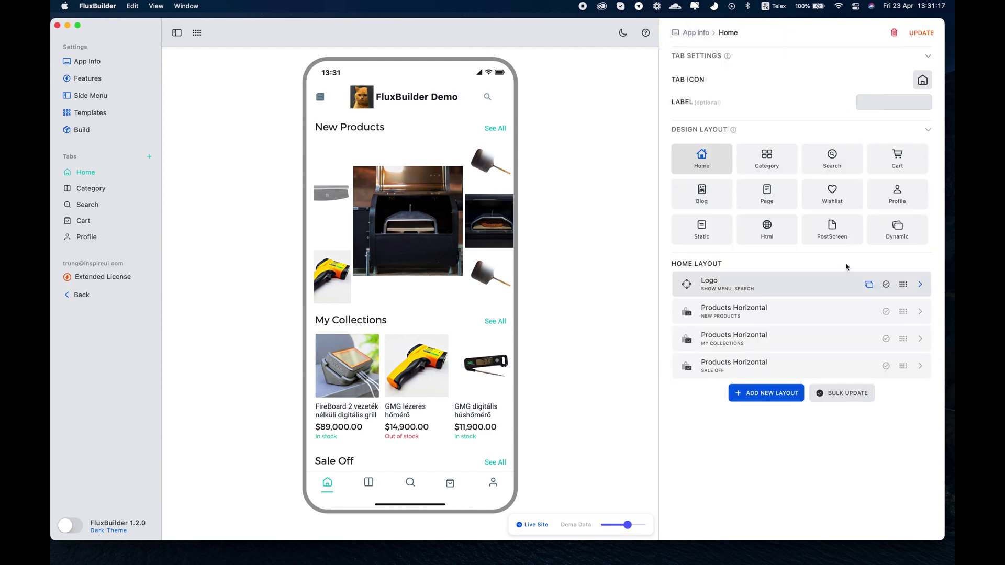
Step: Mark the Logo, New Products and My Collections layouts and open them together for bulk update
left_click(886, 286)
left_click(886, 312)
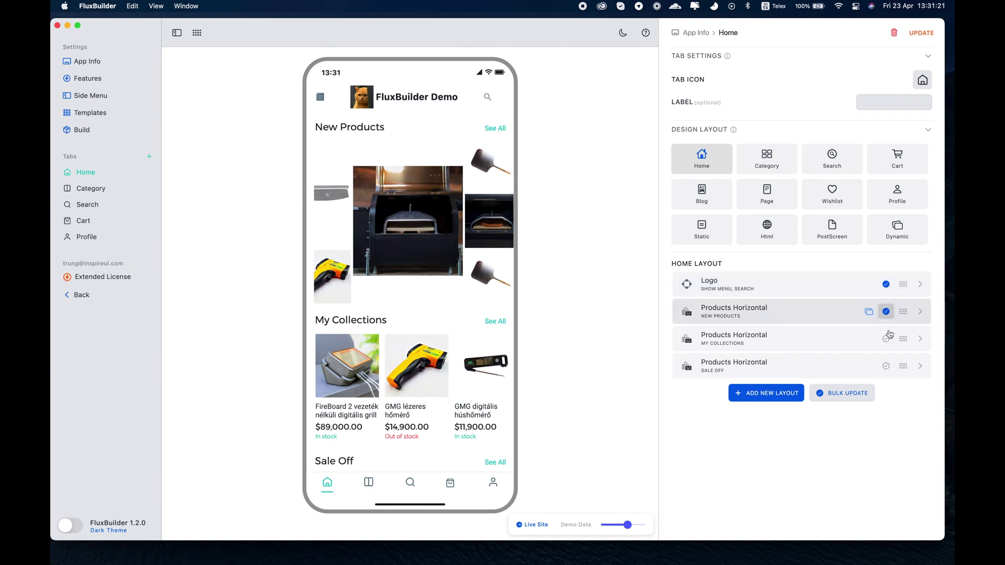
left_click(886, 339)
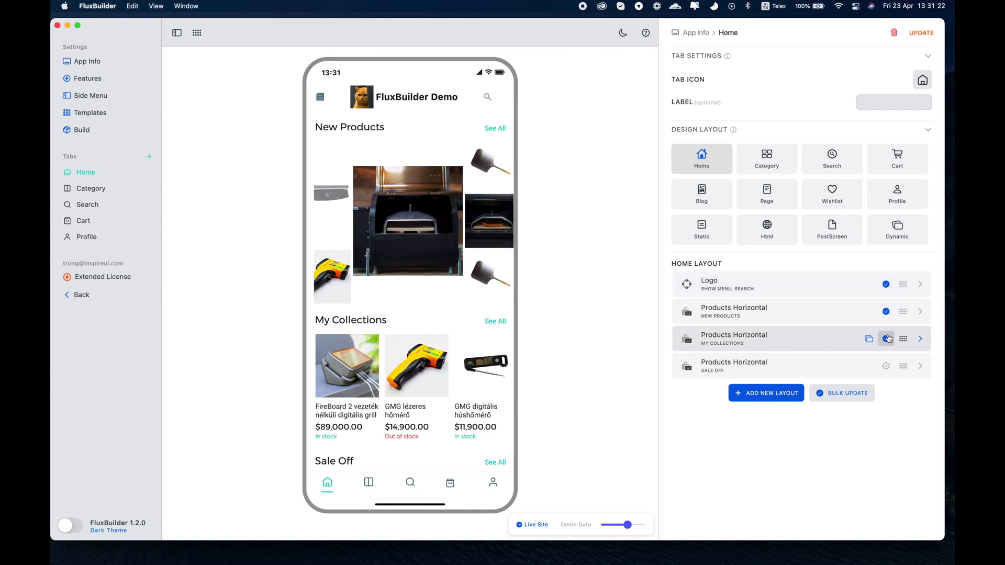
left_click(845, 394)
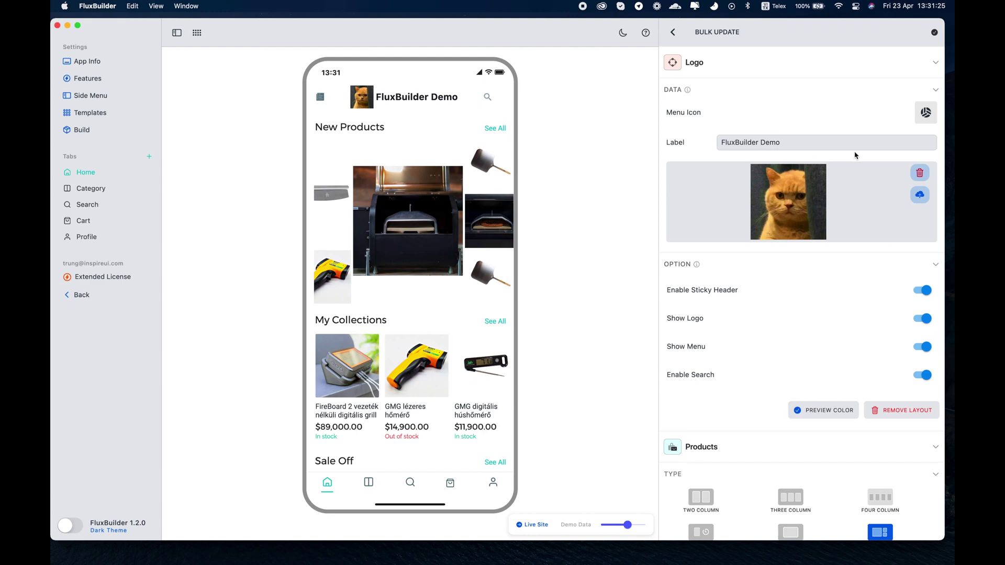
Step: Look over the bulk update settings, collapsing and re-expanding the sections of the Logo and the two Products layouts
scroll(761, 441, "down", 2)
scroll(769, 417, "up", 2)
left_click(935, 62)
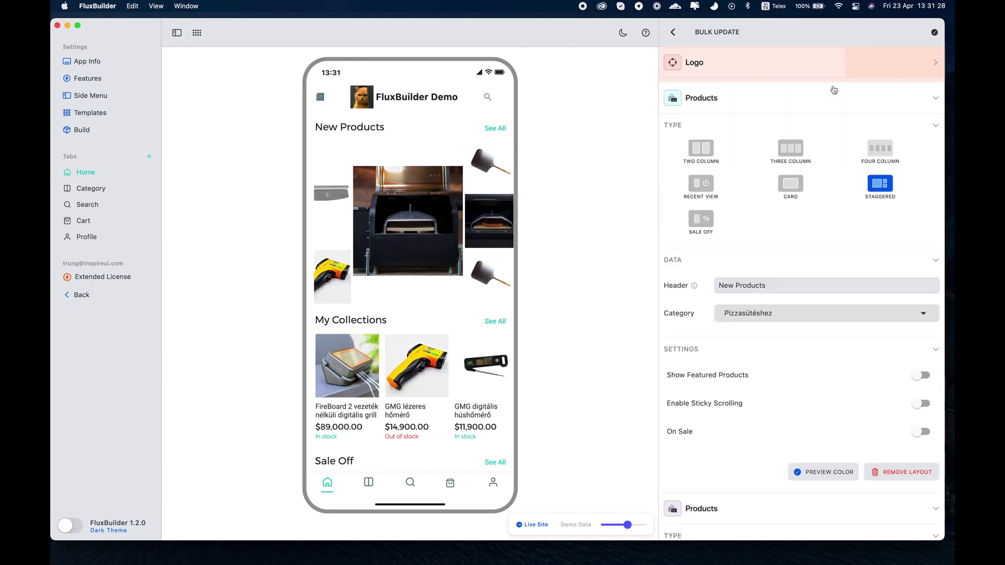
left_click(939, 95)
left_click(929, 128)
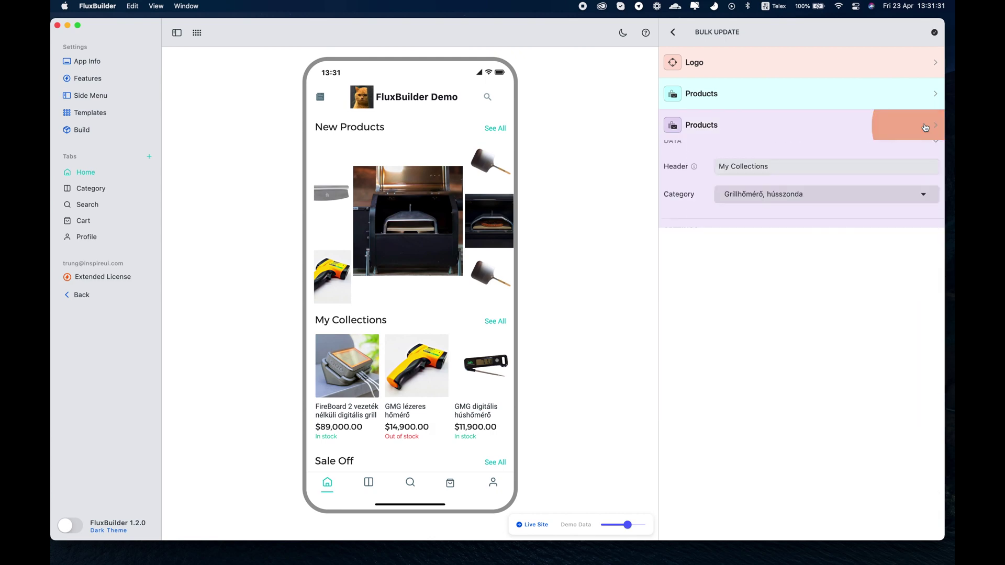
left_click(912, 123)
left_click(913, 67)
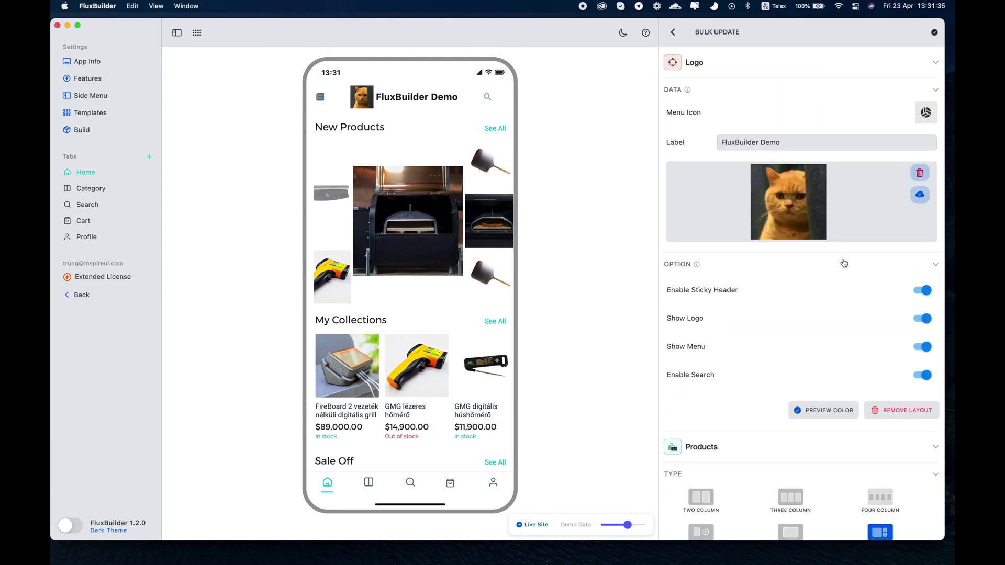
Step: Disable Show Menu and Enable Search for the Logo layout and collapse its section
left_click(922, 347)
left_click(924, 377)
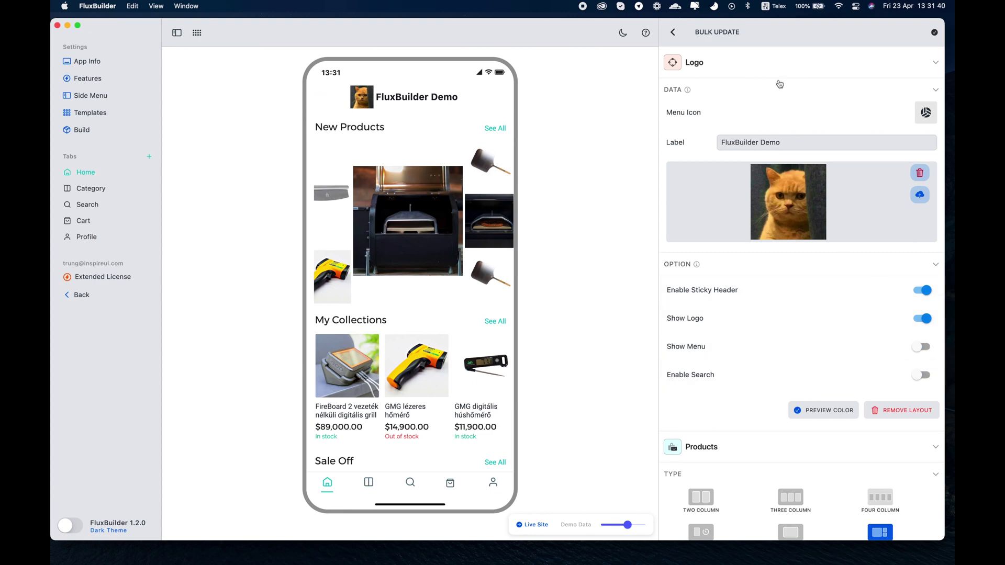
left_click(935, 66)
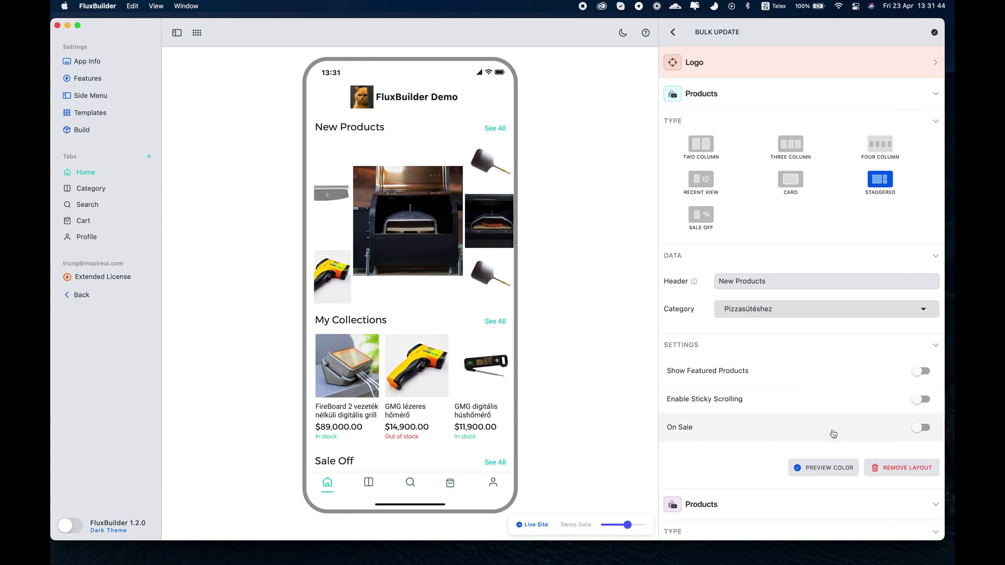
Step: Set the first Products layout's header to "Change Header 1" and its type to Three Column, and collapse its section
triple_click(755, 278)
type("Change Header 1")
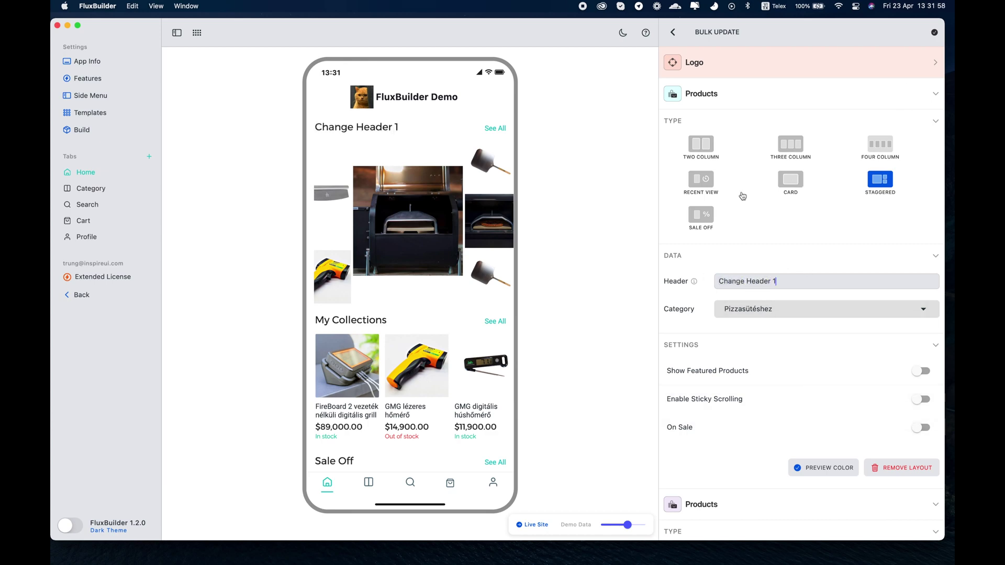
left_click(790, 145)
left_click(912, 94)
Step: Set the second Products layout's type to Four Column and its header to "Change Header 2", and collapse its section
left_click(880, 176)
triple_click(749, 312)
type("Change Header 2")
scroll(801, 292, "down", 1)
scroll(801, 291, "up", 1)
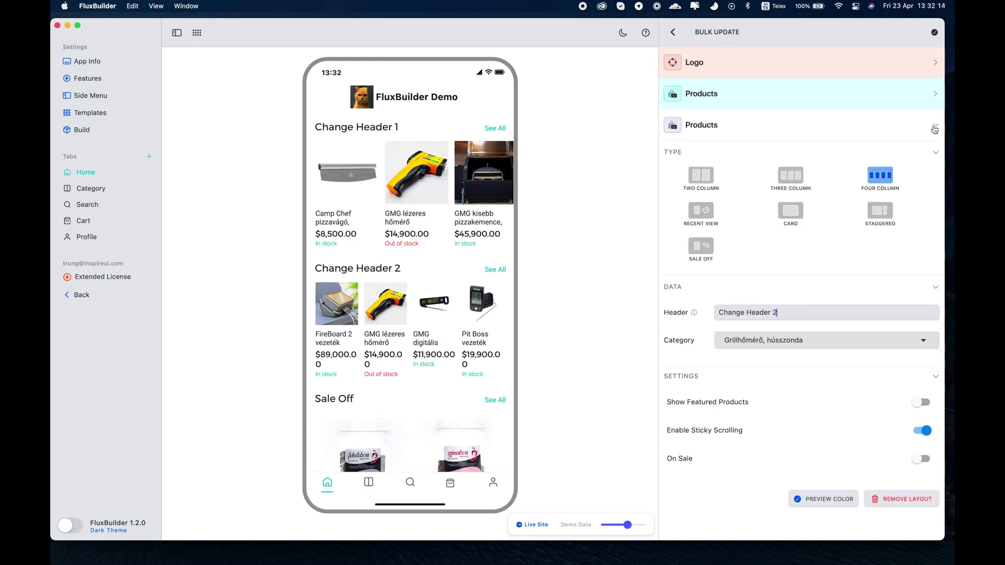
left_click(934, 127)
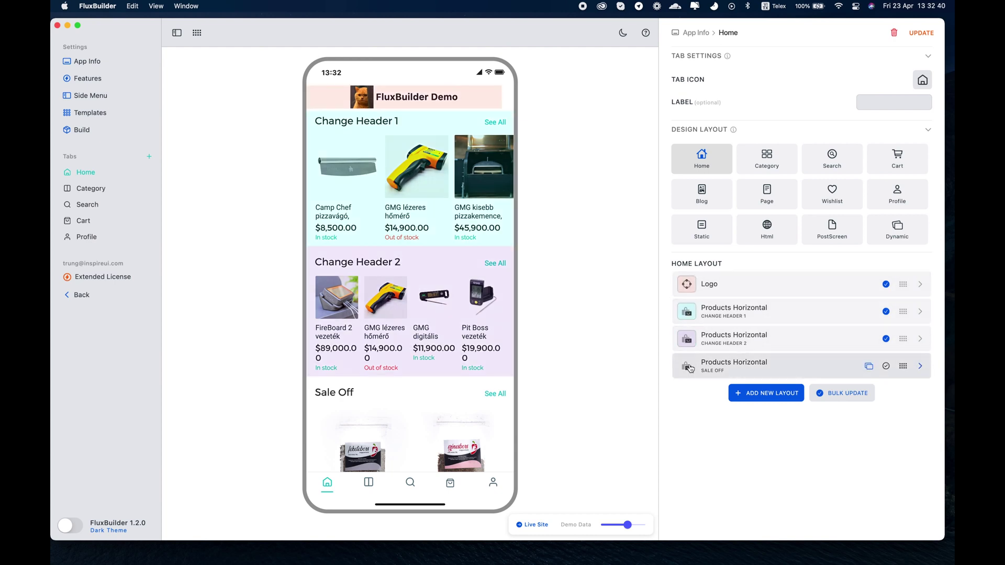
Step: Check the color-coded layouts in the preview and change the "Change Header 2" layout's header to "Color Changes"
scroll(448, 252, "down", 3)
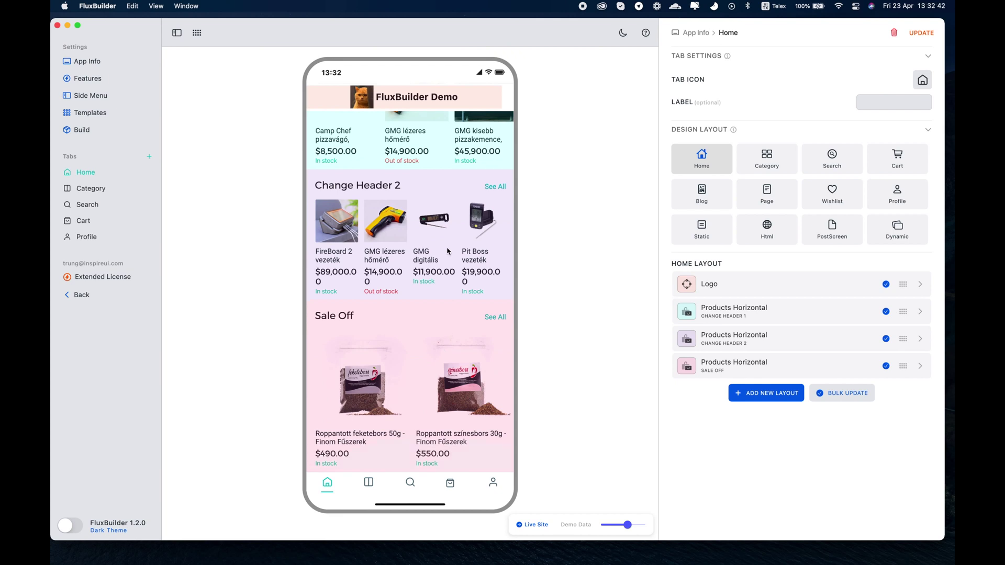
scroll(448, 245, "up", 3)
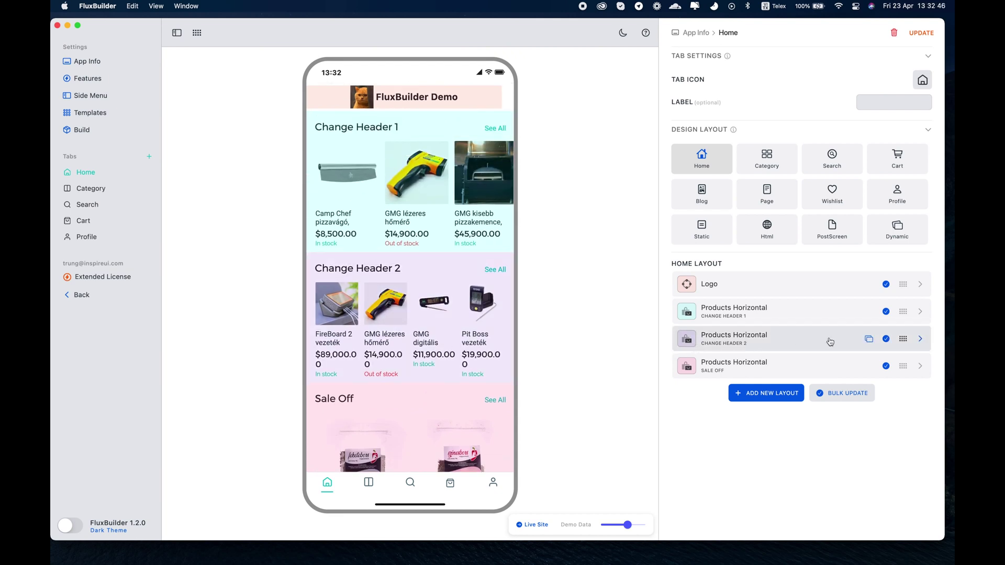
left_click(921, 339)
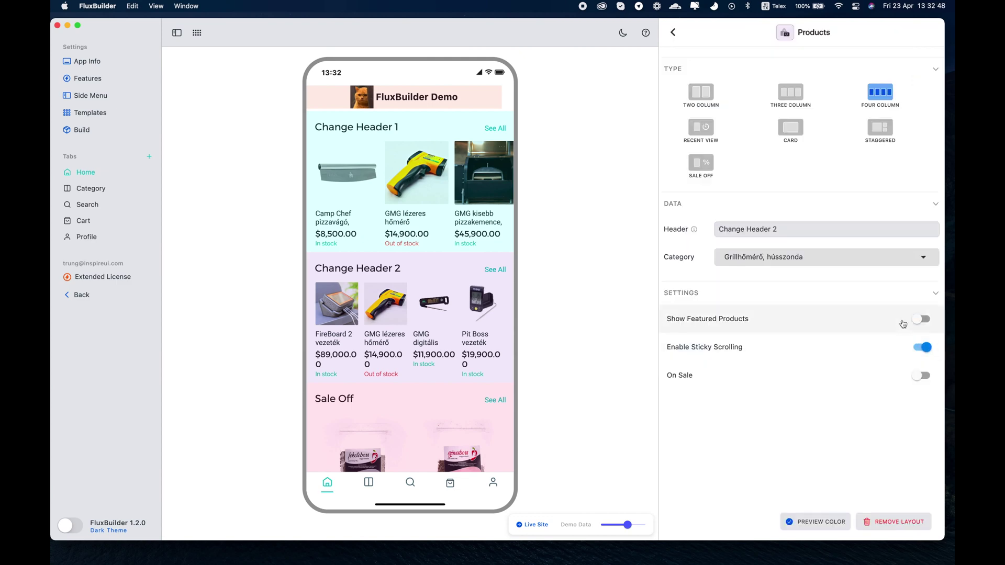
left_click_drag(737, 230, 721, 230)
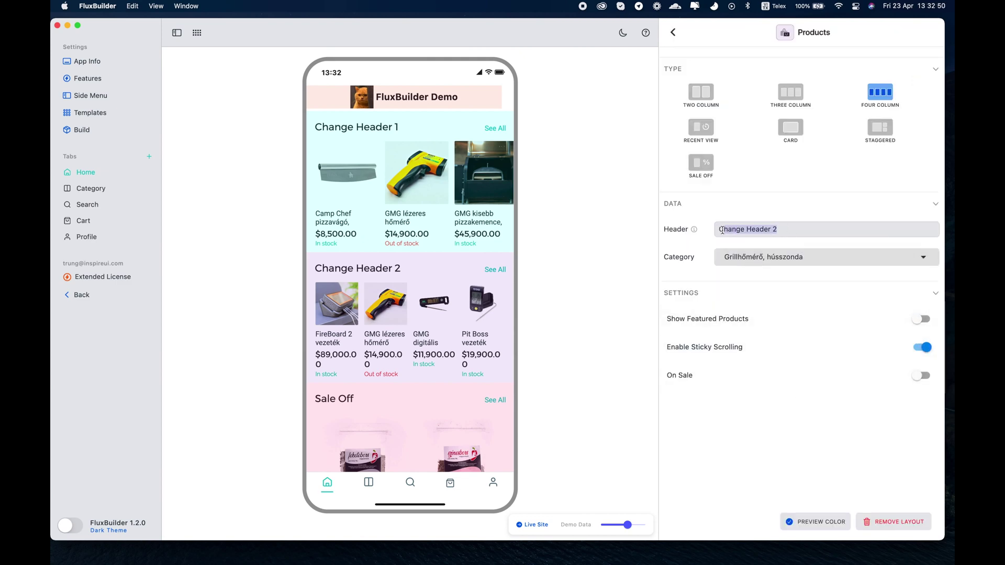
type("C")
key("ctrl+space")
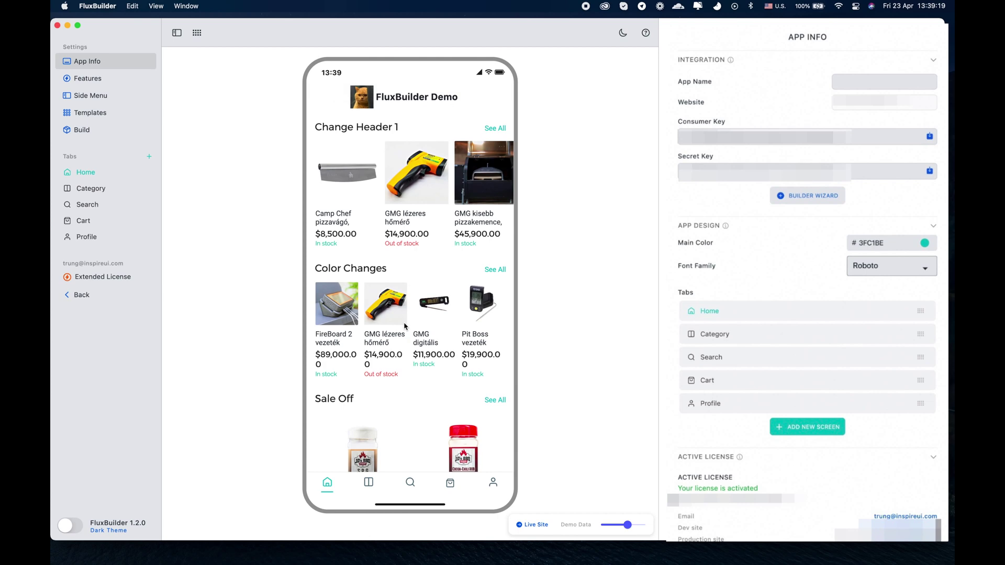
Step: Open the Features page and look through the available feature cards
left_click(90, 80)
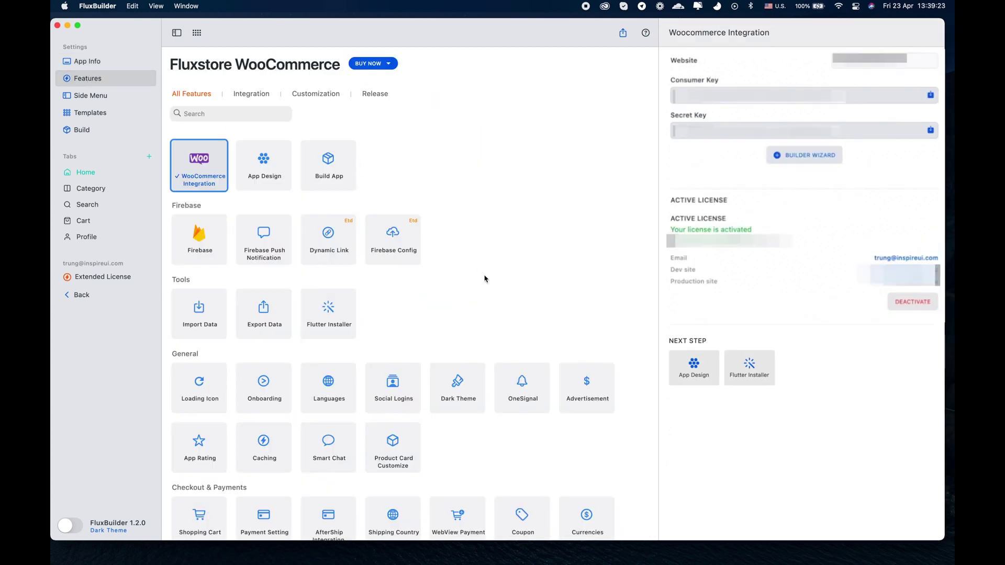
scroll(449, 354, "down", 5)
scroll(467, 148, "up", 3)
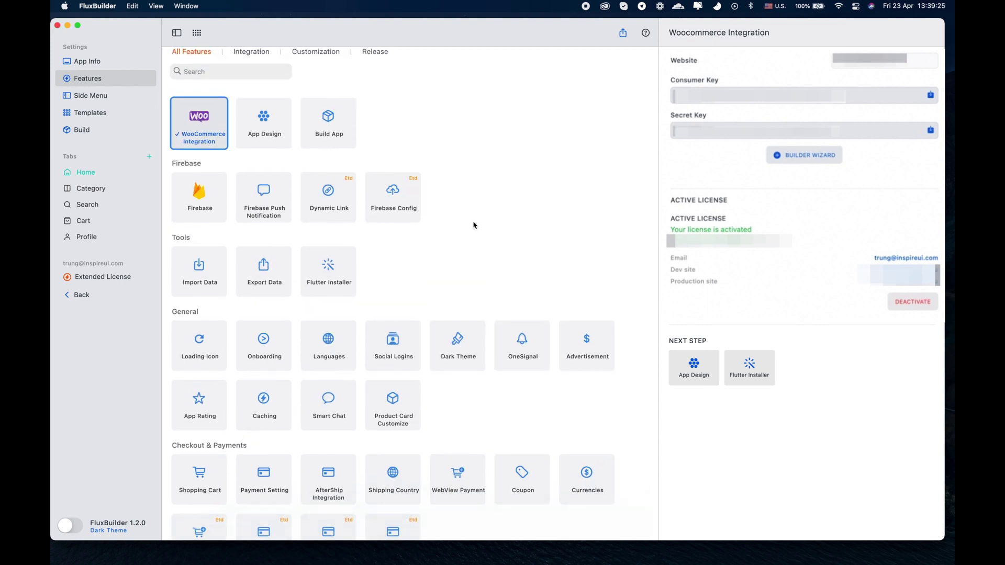
scroll(473, 225, "down", 3)
scroll(489, 209, "up", 5)
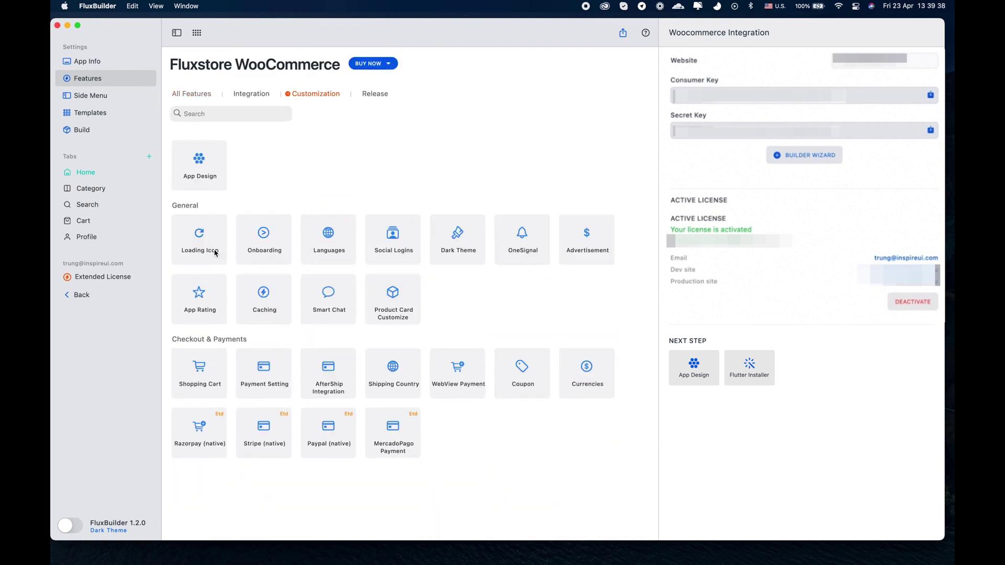
Step: Set the loading icon to the vertical-bar wave animation, enlarge it to a size of about 80, and save the update
left_click(214, 251)
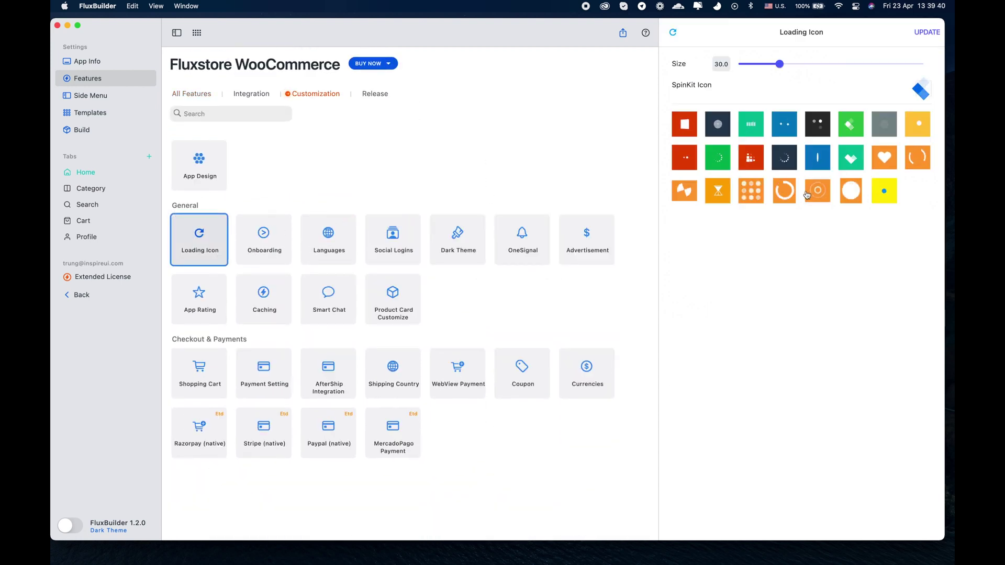
left_click(753, 132)
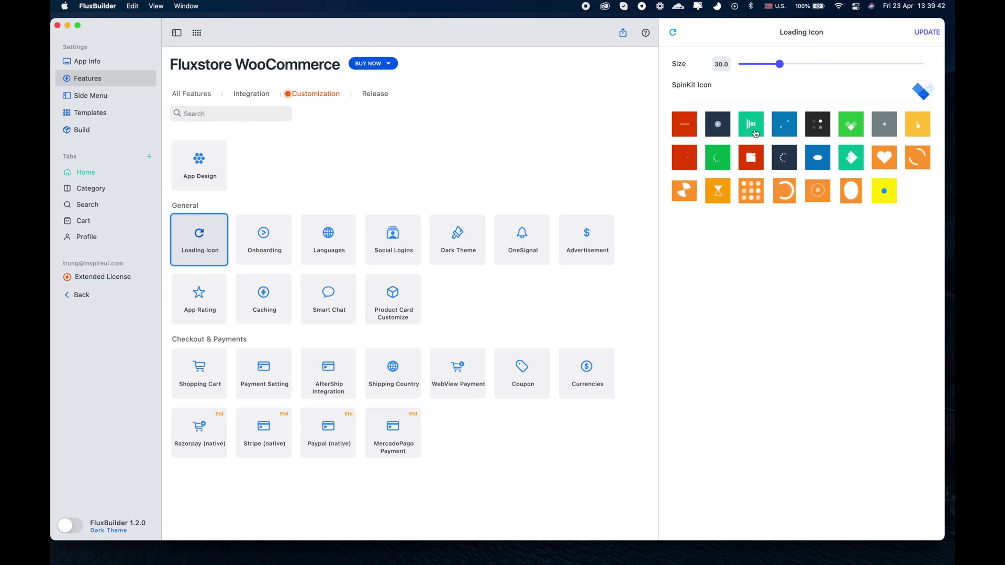
left_click_drag(786, 72, 903, 65)
left_click(927, 35)
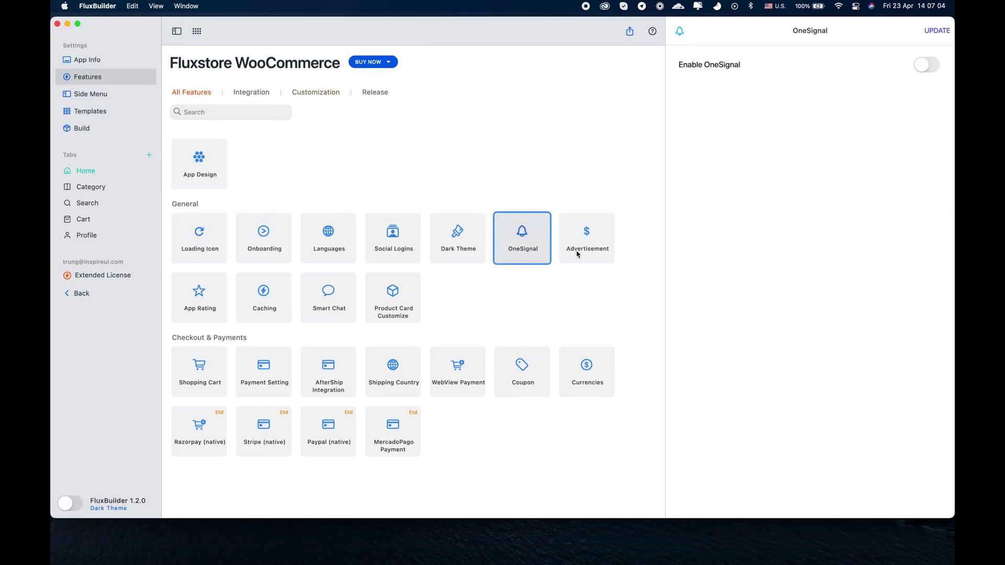
Step: Look through the settings of the Advertisement, App Rating, Caching and Smart Chat features
left_click(578, 255)
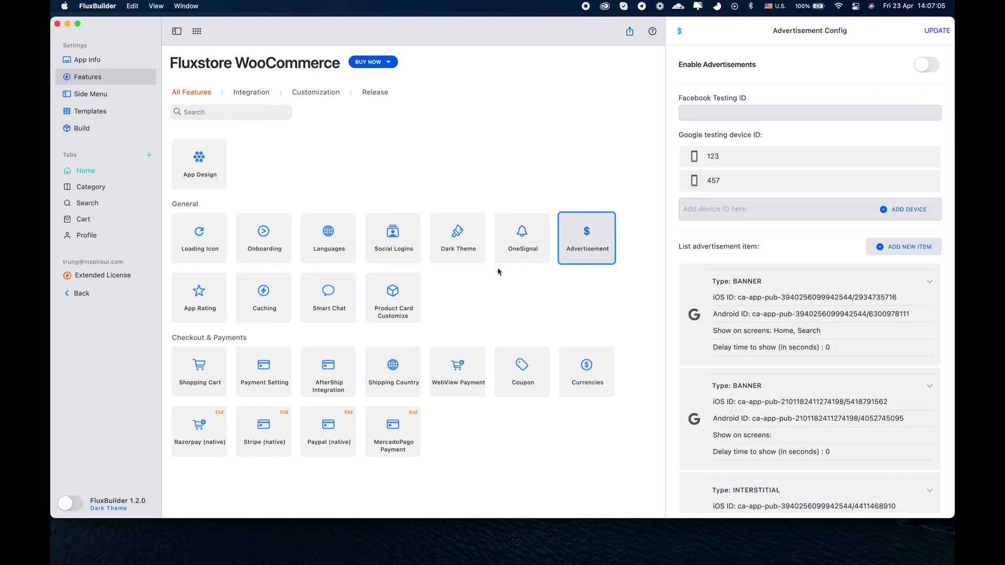
left_click(216, 312)
left_click(273, 309)
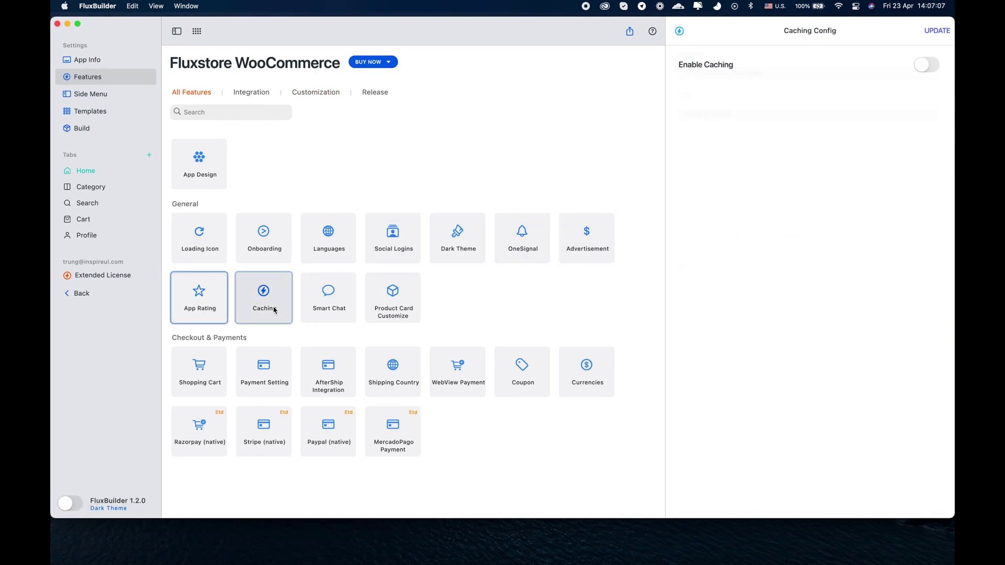
left_click(328, 298)
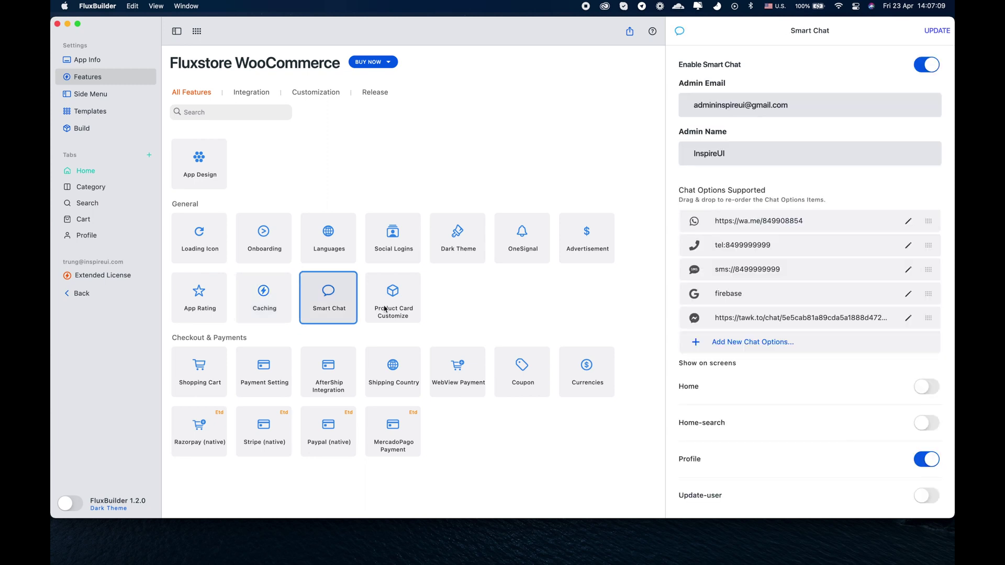
Step: In Product Card Customize, disable Show Stock Status and Enable Rating, and enable Hide Store Name
left_click(385, 309)
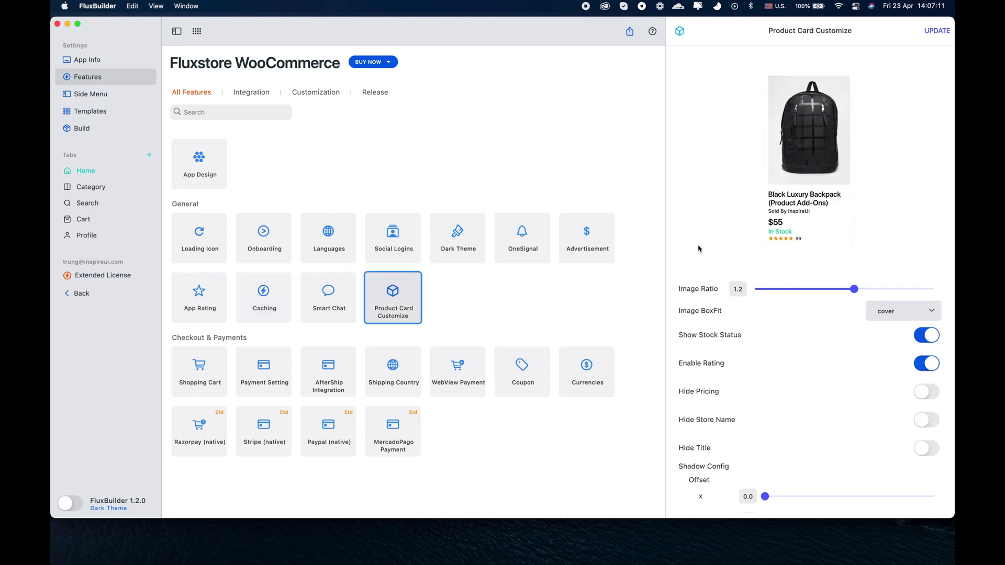
scroll(699, 249, "down", 3)
scroll(702, 177, "up", 3)
scroll(805, 353, "down", 2)
scroll(803, 353, "down", 3)
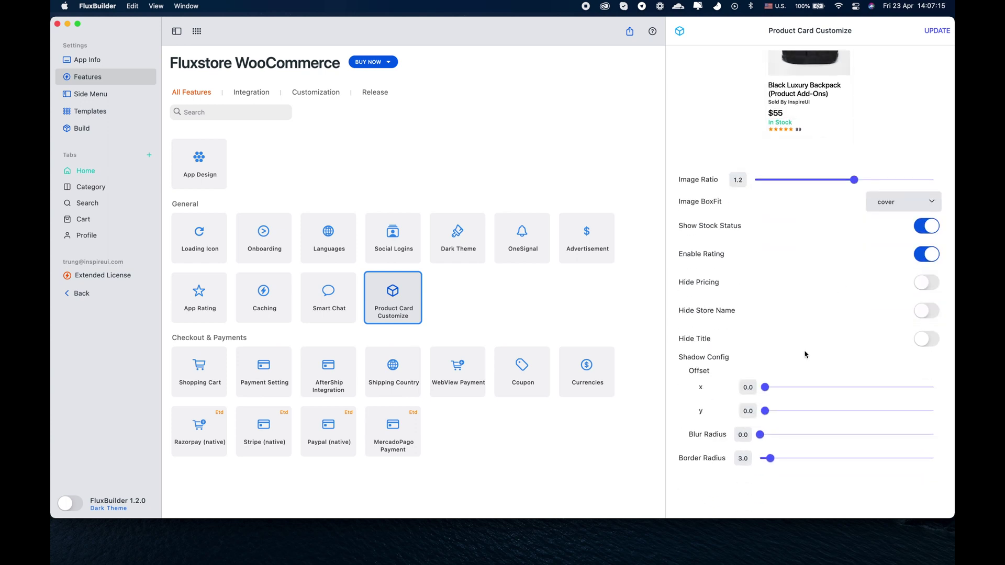
scroll(804, 353, "up", 4)
left_click(927, 332)
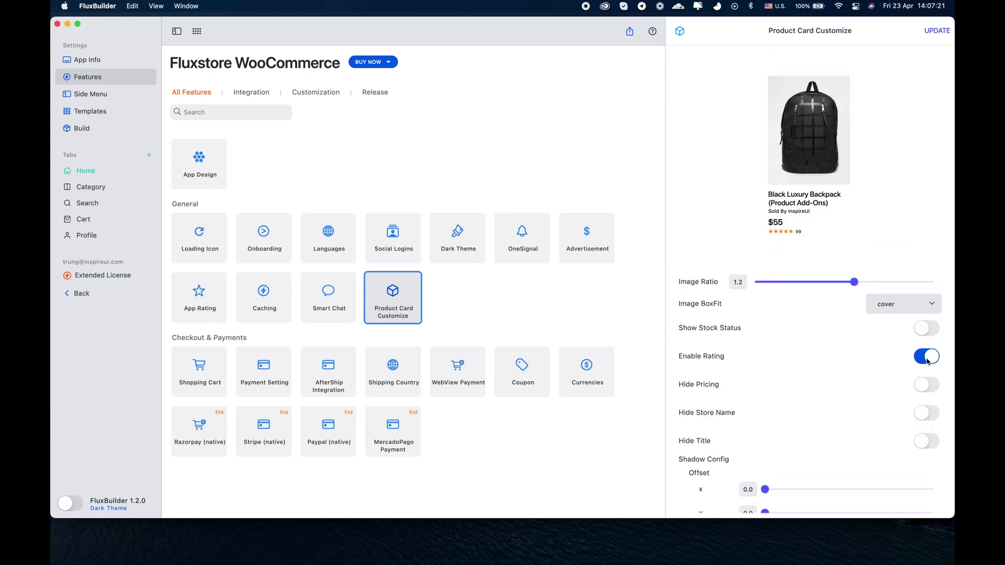
left_click(927, 361)
scroll(785, 382, "down", 1)
left_click(926, 371)
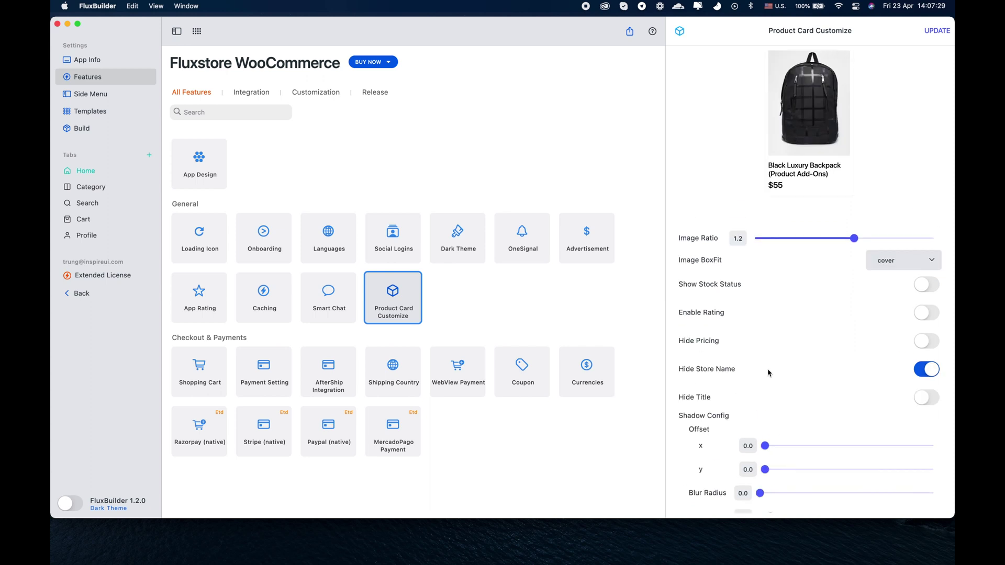
Step: Set the product card's shadow offset to about x 6.0 and y 6.3, increase its blur and border radius, and save the update
scroll(768, 374, "down", 2)
left_click_drag(765, 408, 821, 408)
left_click_drag(766, 431, 833, 432)
left_click_drag(821, 408, 866, 409)
left_click_drag(833, 432, 871, 433)
left_click_drag(760, 454, 848, 455)
left_click_drag(769, 477, 853, 477)
scroll(853, 460, "up", 2)
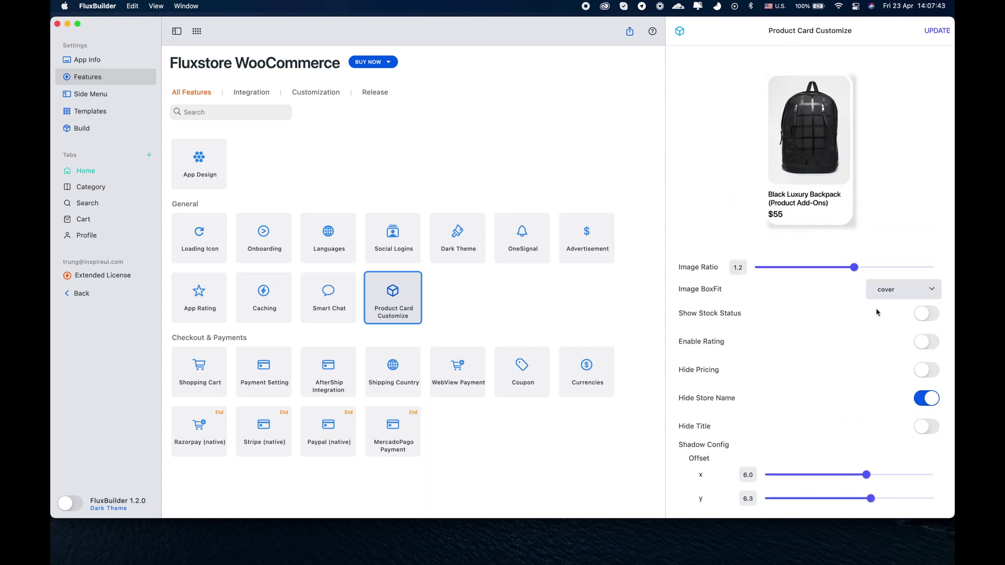
left_click(941, 30)
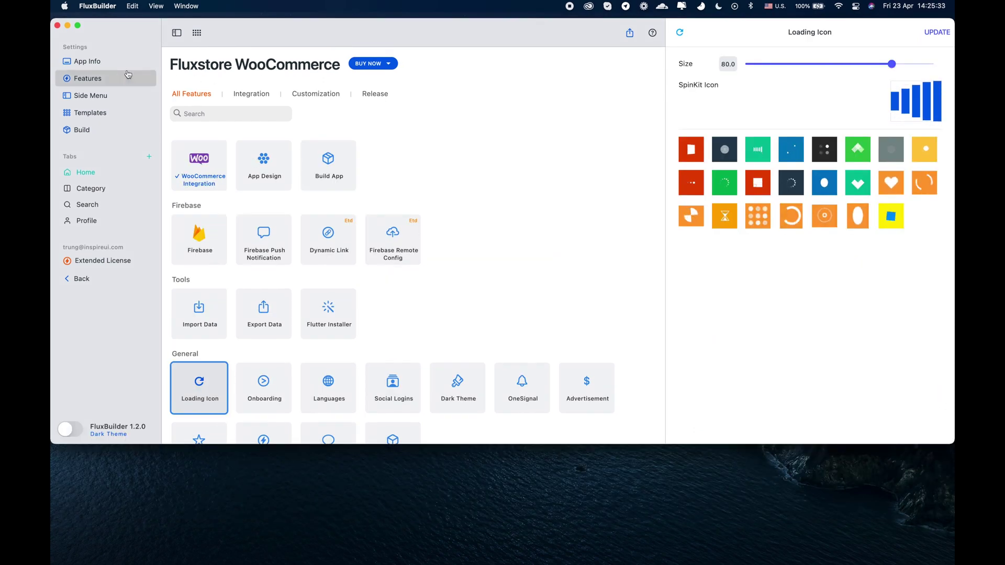
Step: Go to App Info and check the customized product cards across the home screen preview
left_click(132, 61)
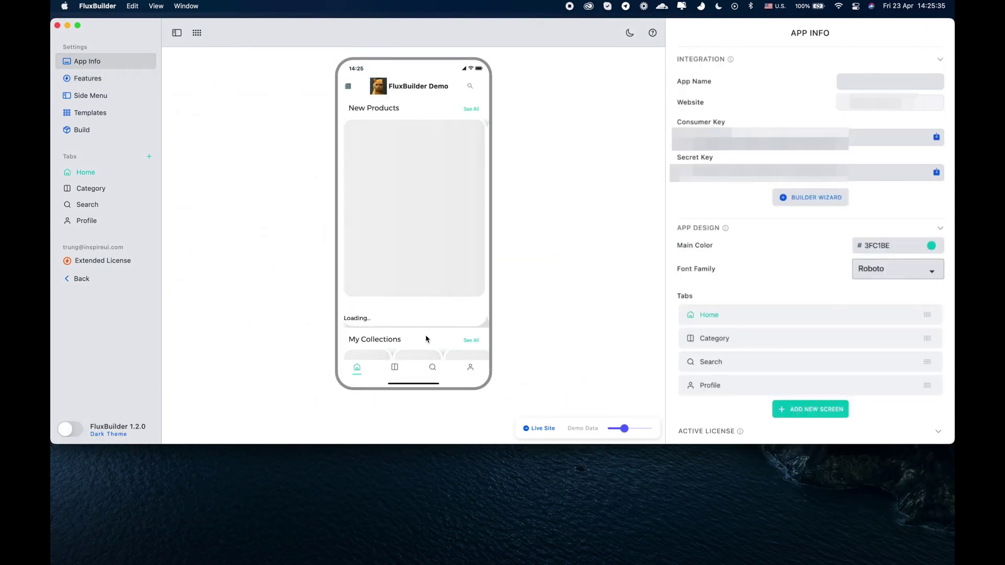
left_click_drag(422, 341, 417, 227)
left_click_drag(445, 343, 439, 246)
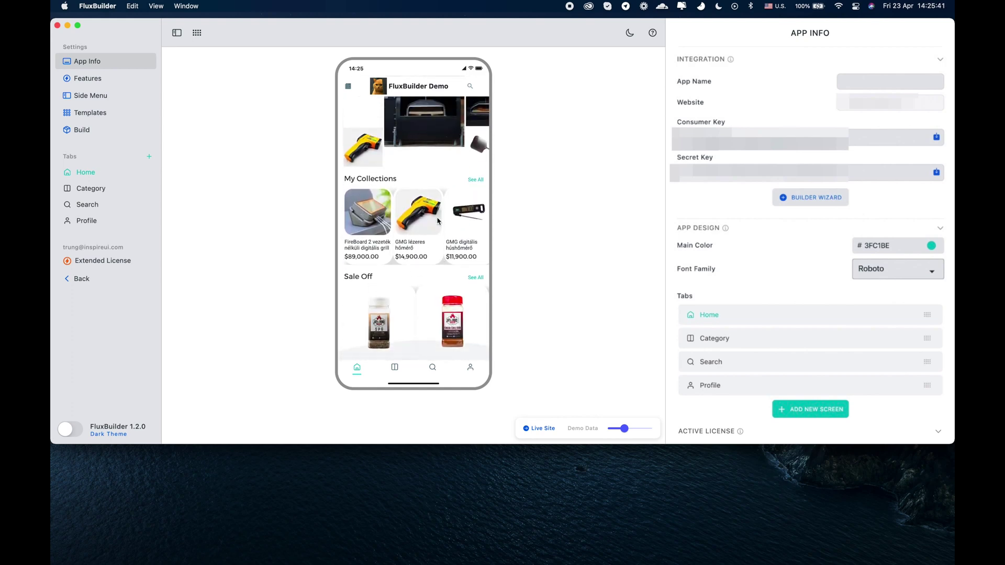
scroll(435, 252, "up", 3)
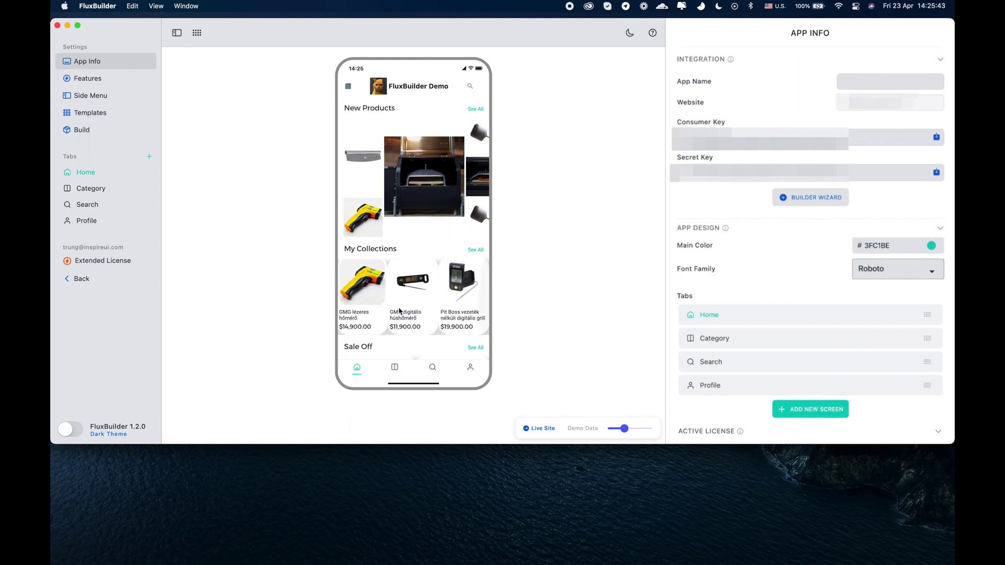
scroll(446, 292, "down", 2)
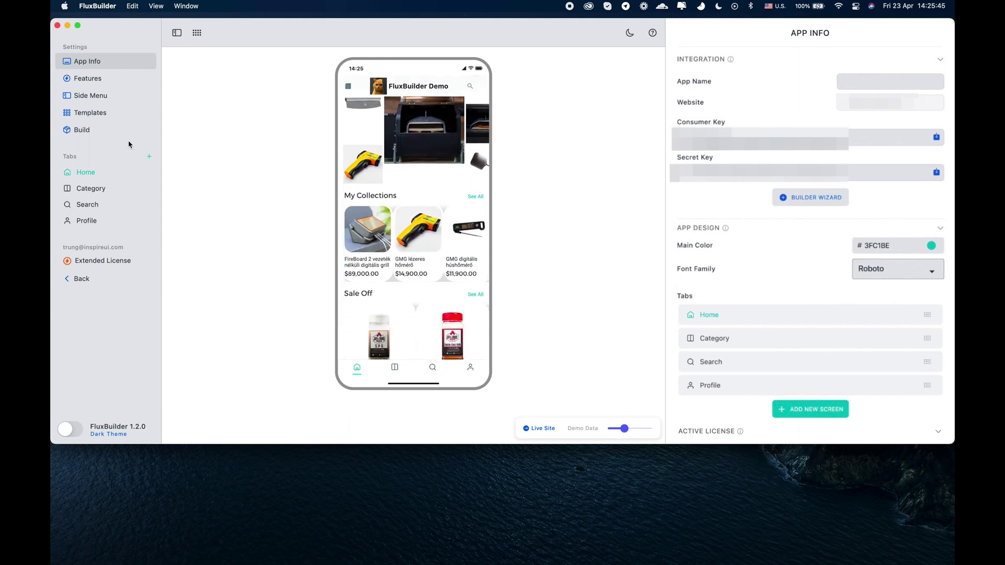
Step: Export the Config ENV file env.dart into the FluxStore-Release project's lib folder under InspireUI
left_click(95, 83)
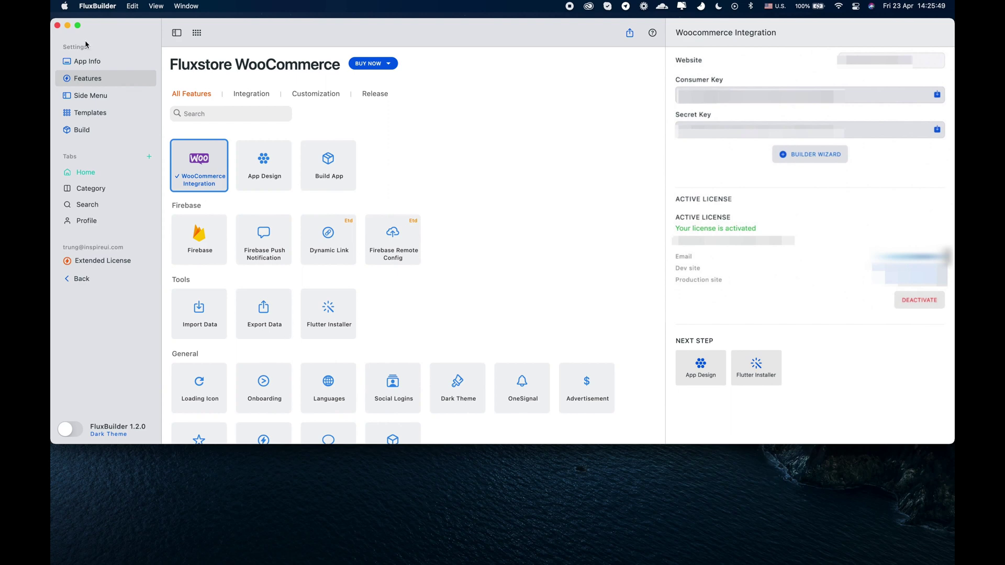
left_click(277, 327)
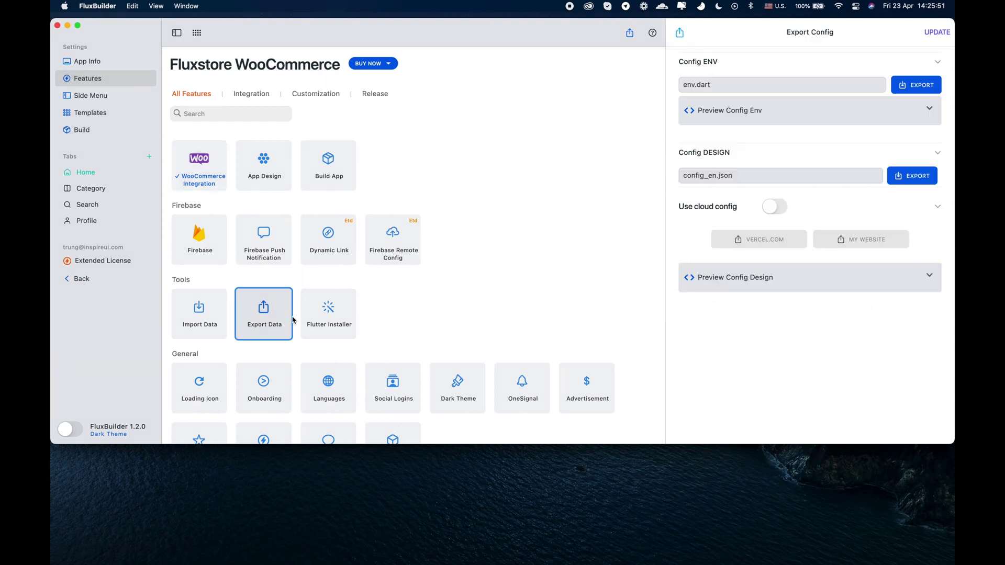
left_click(912, 89)
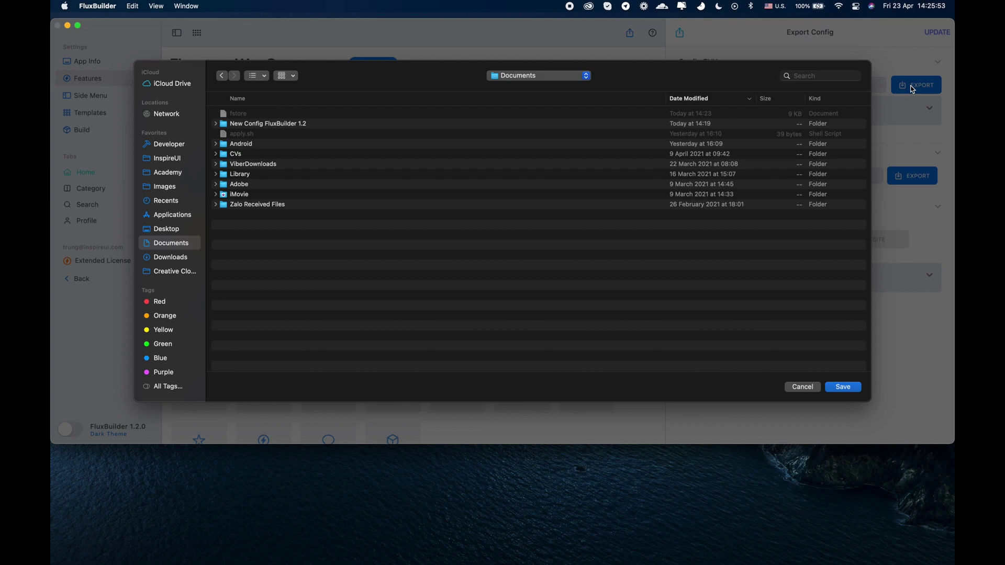
left_click(166, 159)
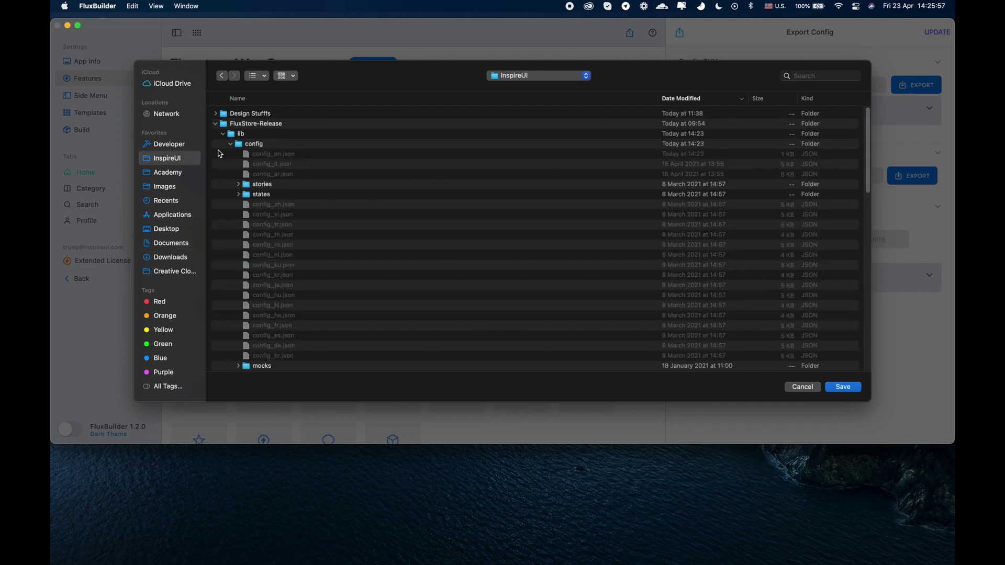
left_click(230, 146)
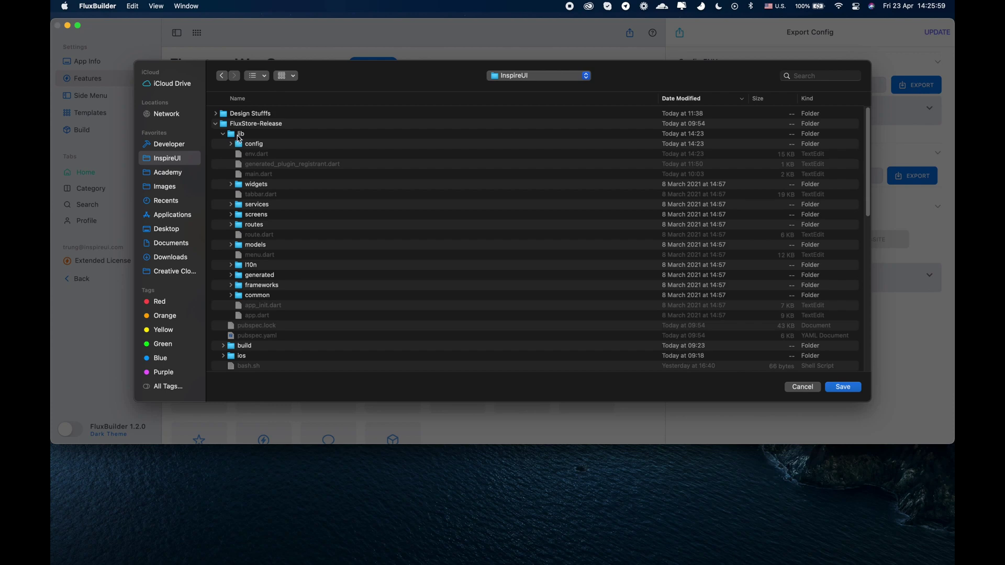
left_click(243, 136)
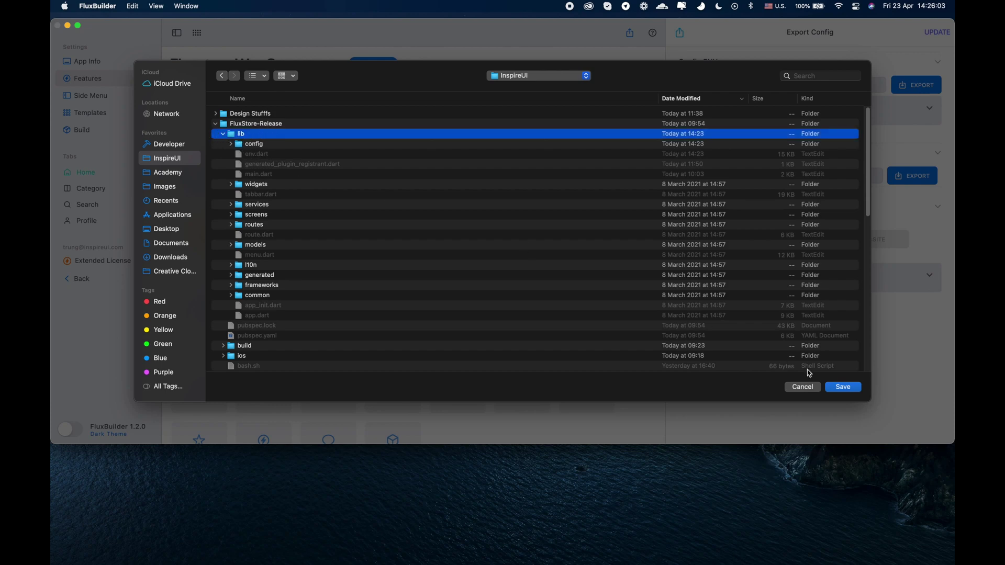
left_click(841, 387)
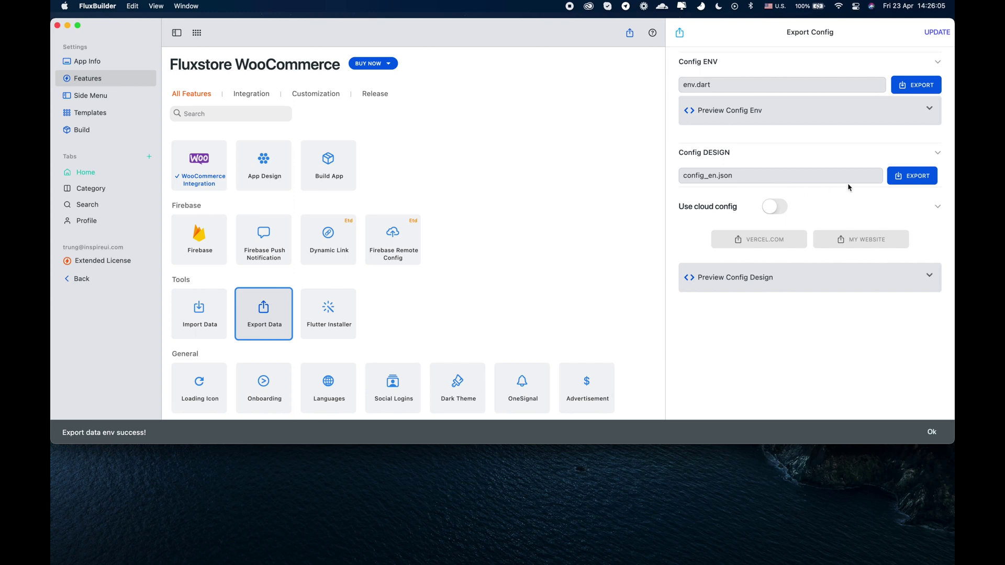
Step: Export the Config DESIGN file config_en.json into the FluxStore-Release project's lib/config folder
left_click(914, 178)
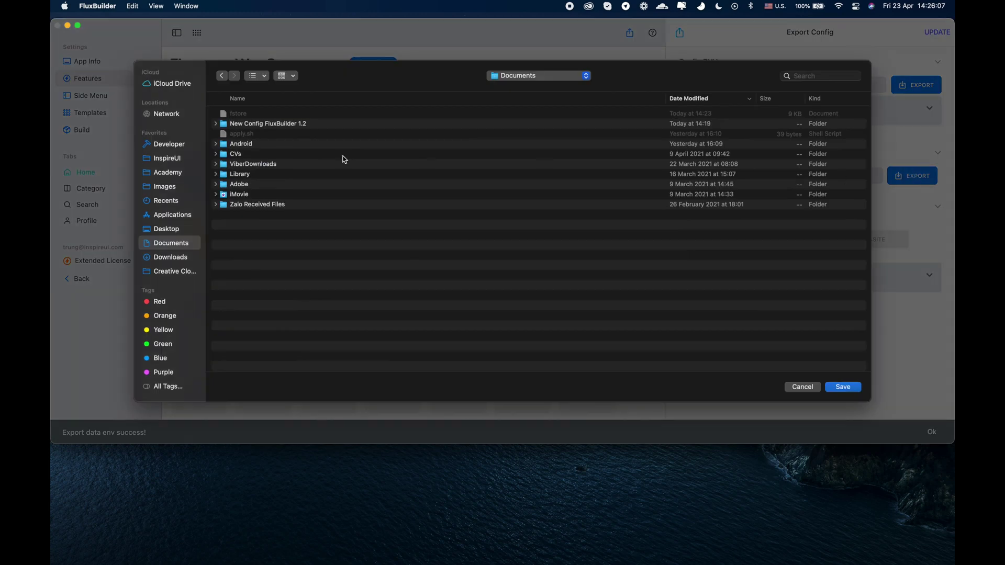
left_click(163, 160)
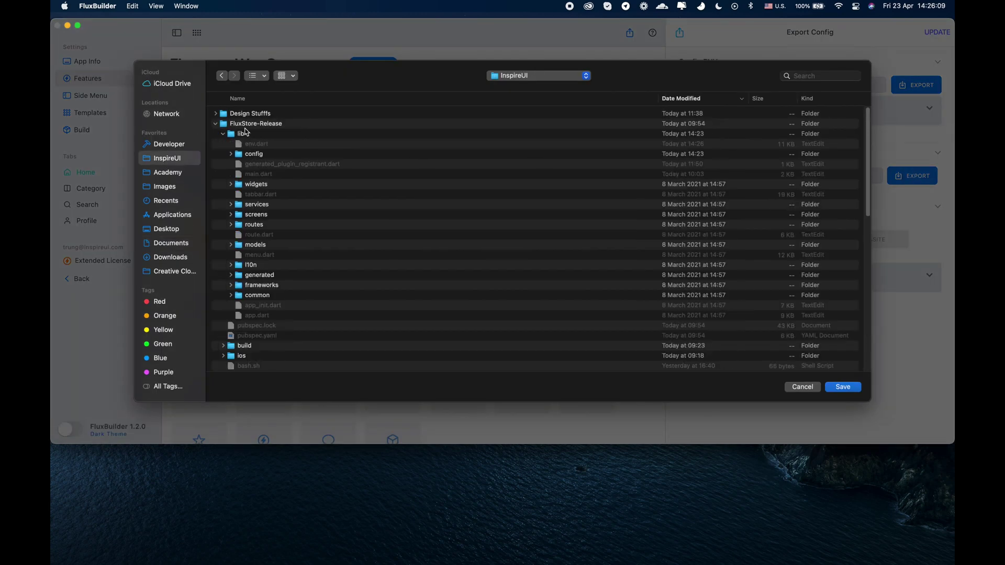
left_click(245, 127)
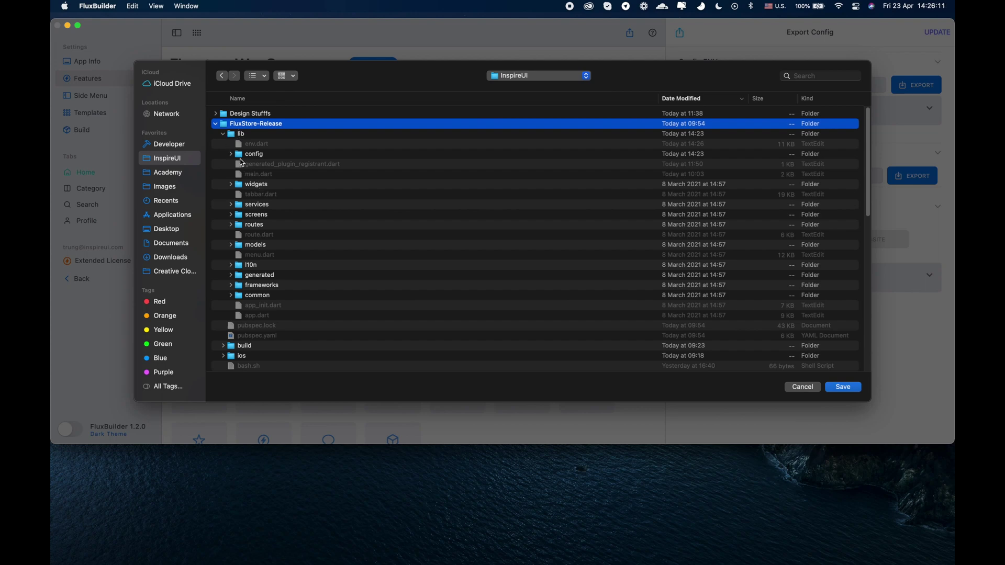
left_click(232, 155)
left_click(252, 159)
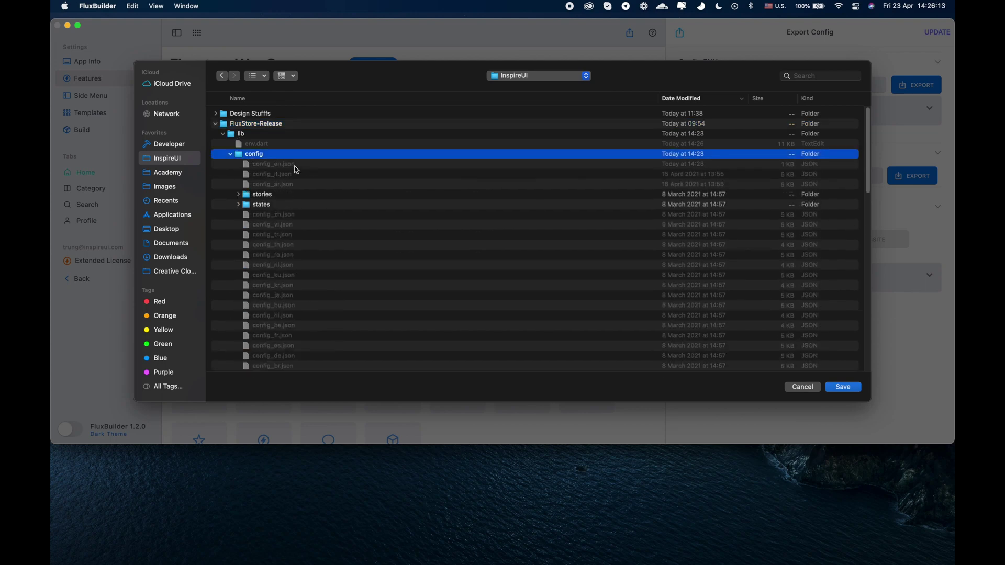
left_click(840, 388)
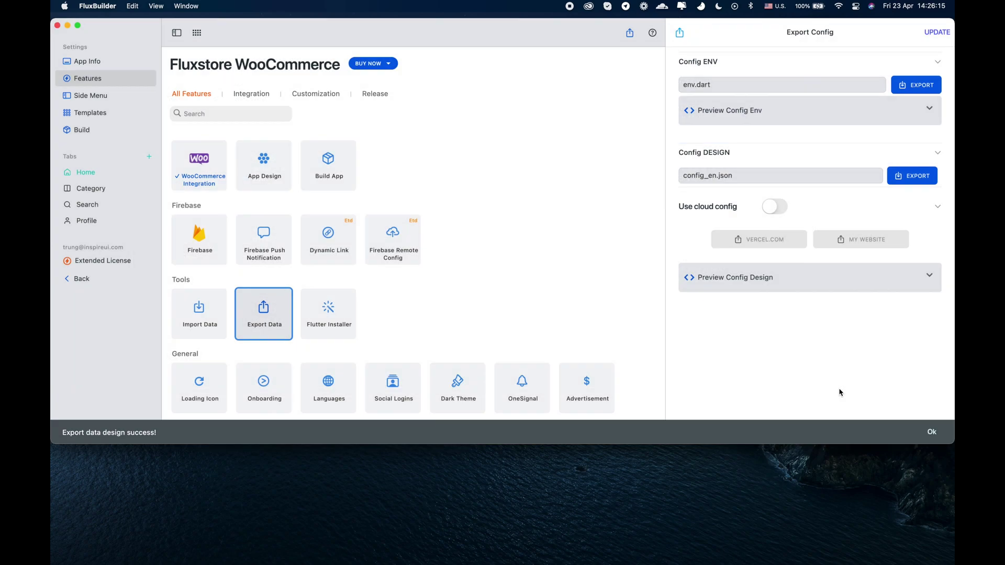
Step: Switch to Android Studio, refresh the simulator's home screen, and open config_en.json to inspect the exported design
key("ctrl+Right")
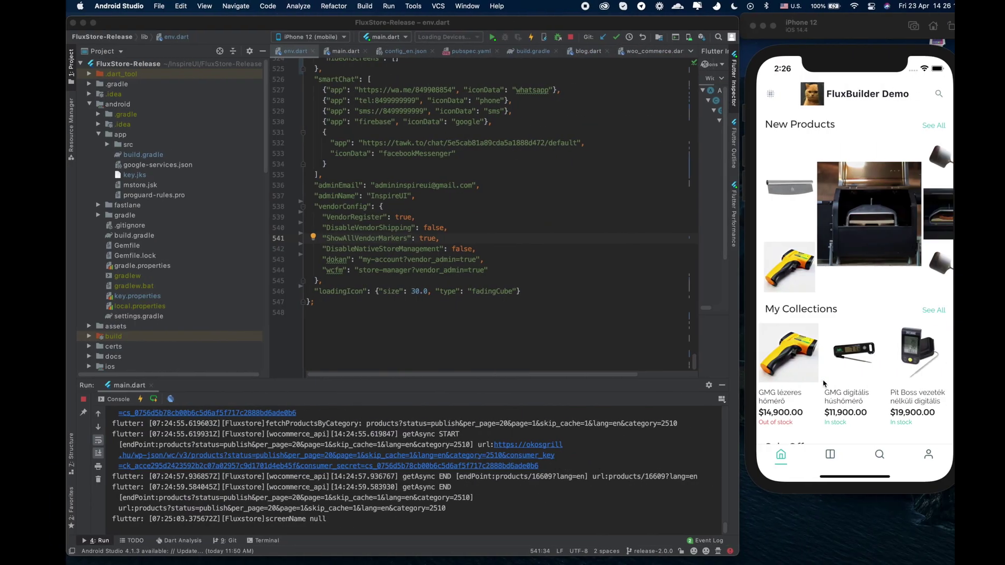
left_click_drag(825, 269, 827, 366)
left_click(378, 52)
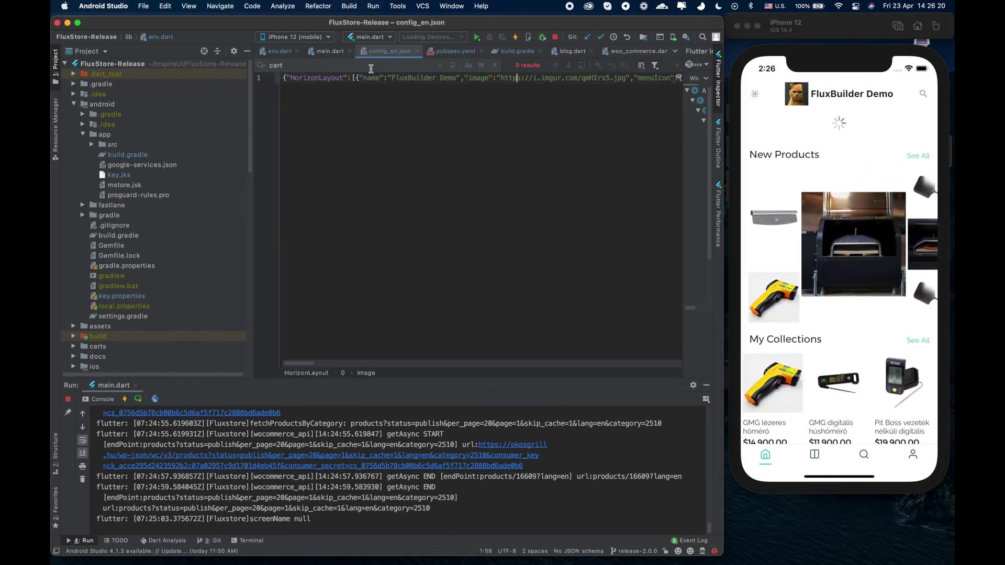
Step: Open env.dart, save it to hot reload the app, and hot restart the app in the iPhone 12 simulator
left_click(278, 51)
key("super+s")
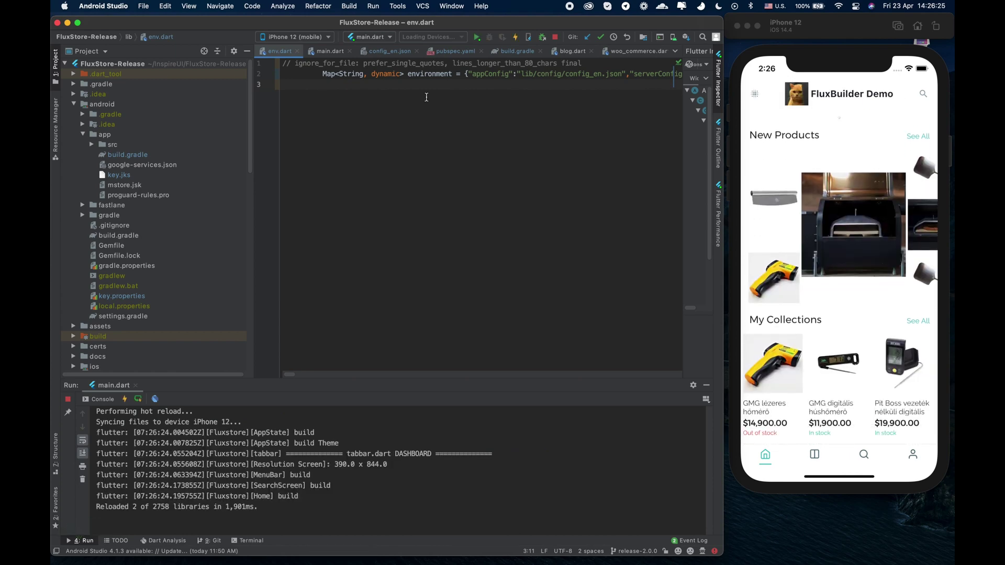
key("super+shift+backslash")
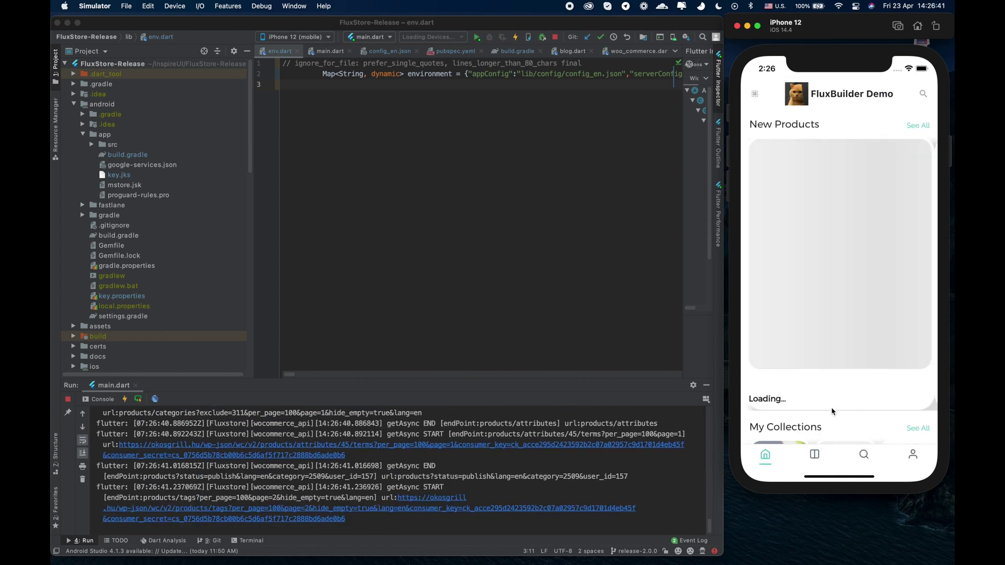
Step: Look through the simulator app's home screen, browsing the My Collections and Sale Off product rows
scroll(827, 387, "down", 1)
left_click_drag(824, 354, 830, 231)
left_click_drag(840, 329, 847, 365)
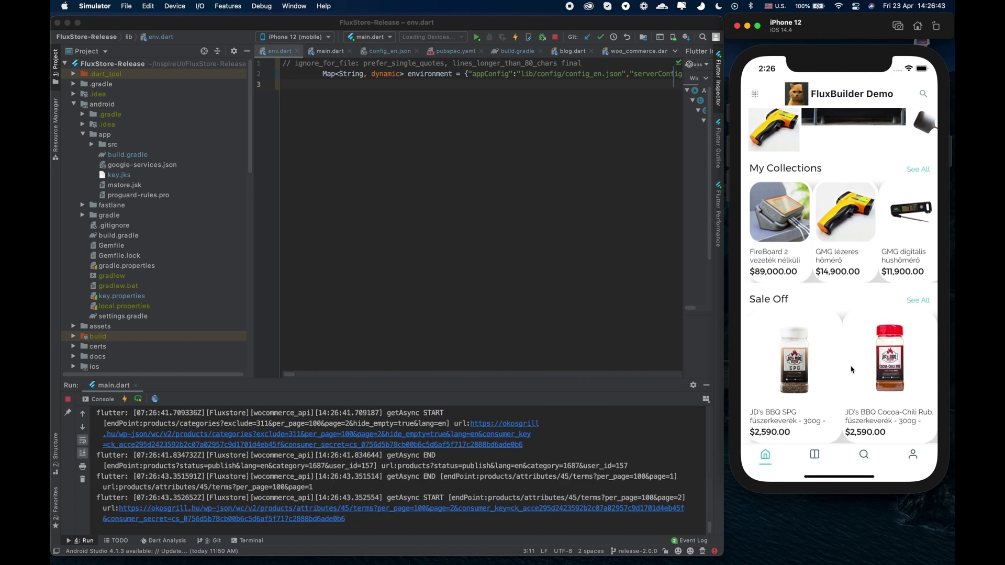
mouse_move(863, 246)
left_mouse_down()
mouse_move(802, 244)
mouse_move(846, 246)
left_mouse_up()
mouse_move(857, 350)
left_mouse_down()
mouse_move(823, 350)
mouse_move(878, 352)
left_mouse_up()
Step: View the FireBoard 2 product details from My Collections, and open a related thermometer product to read its description
left_click(785, 225)
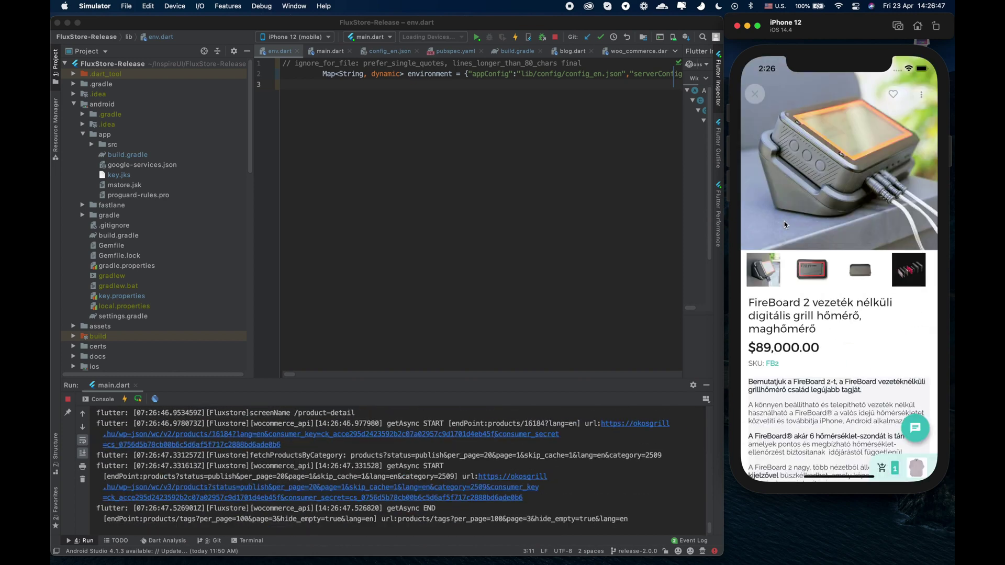
left_click_drag(832, 380, 866, 224)
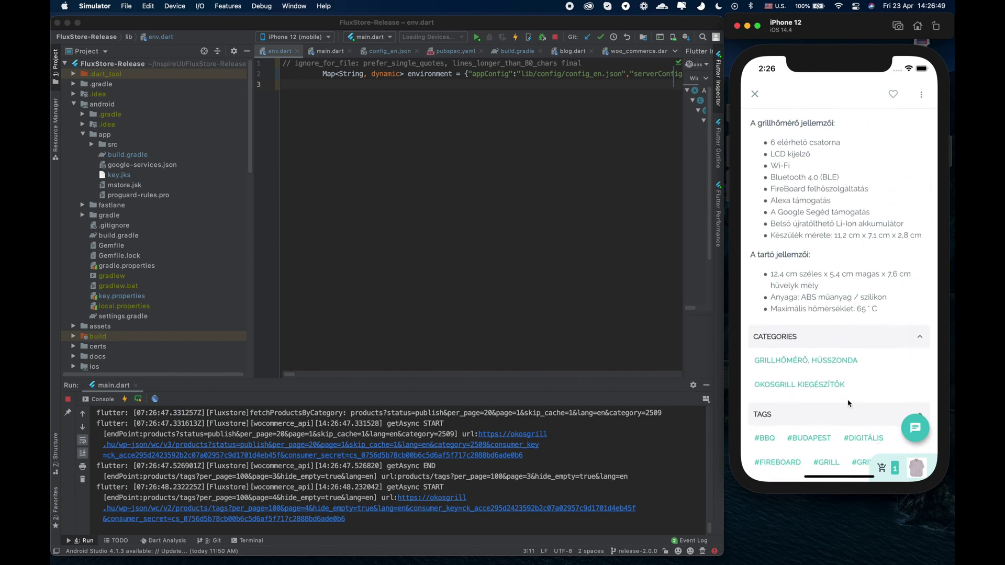
scroll(817, 293, "down", 5)
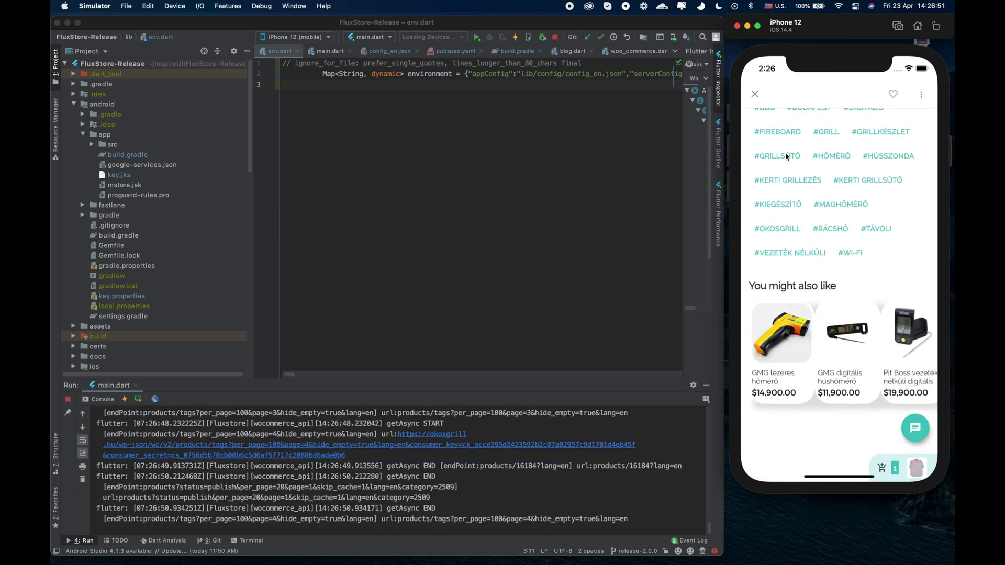
left_click(793, 348)
scroll(842, 304, "down", 10)
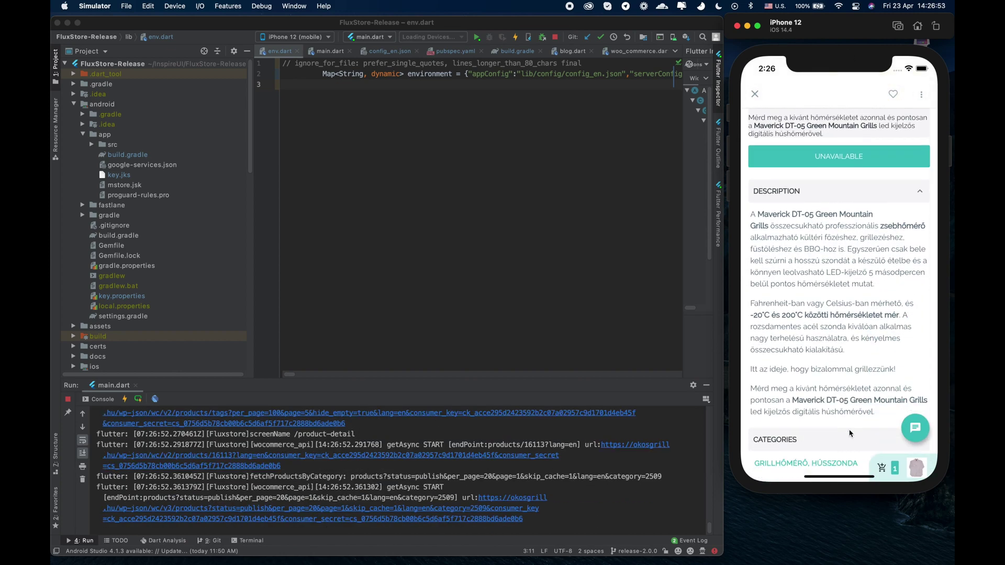
left_click_drag(825, 455, 836, 196)
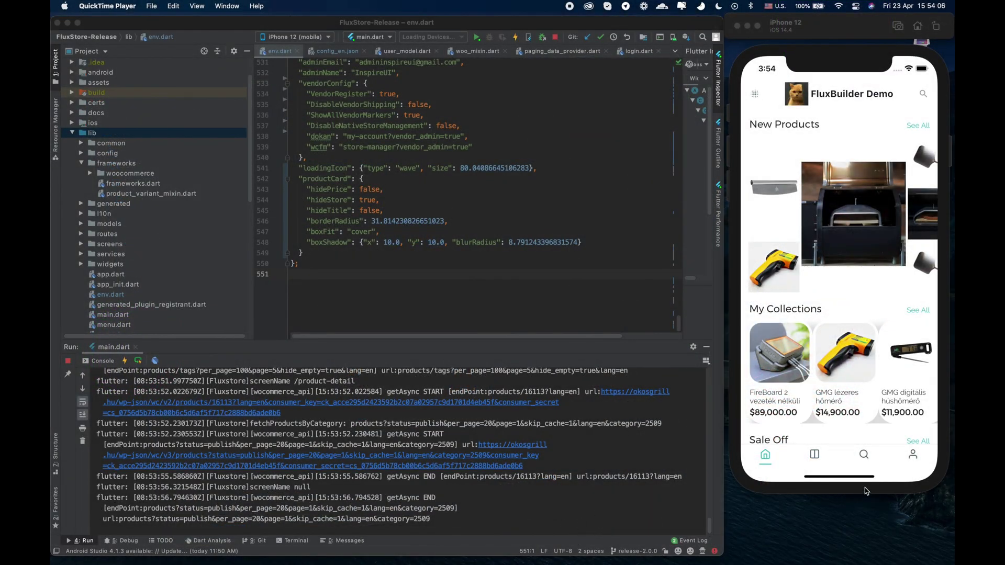
Step: Log out of the demo account in the app's settings and open the login screen to inspect its social login options
left_click(921, 454)
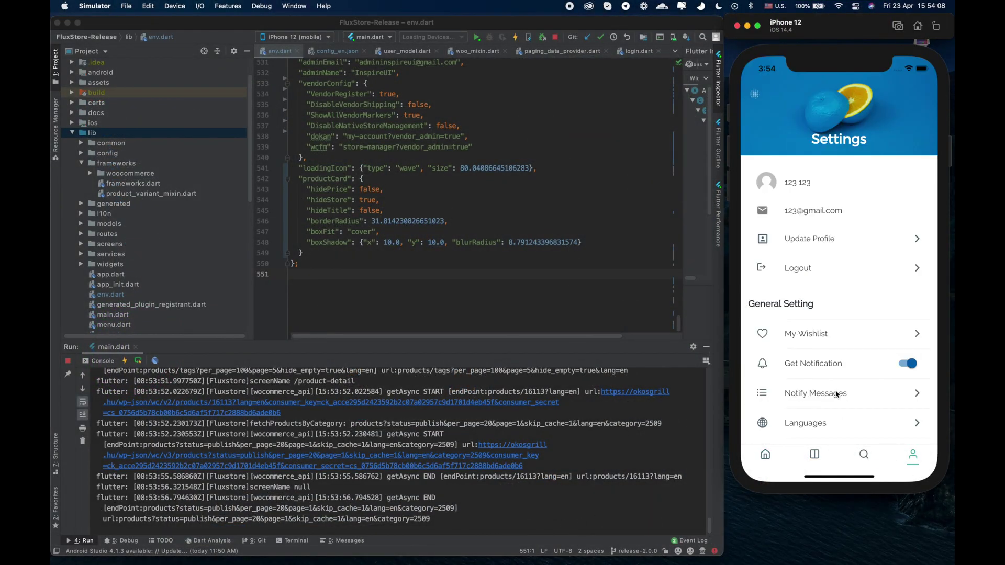
left_click(829, 271)
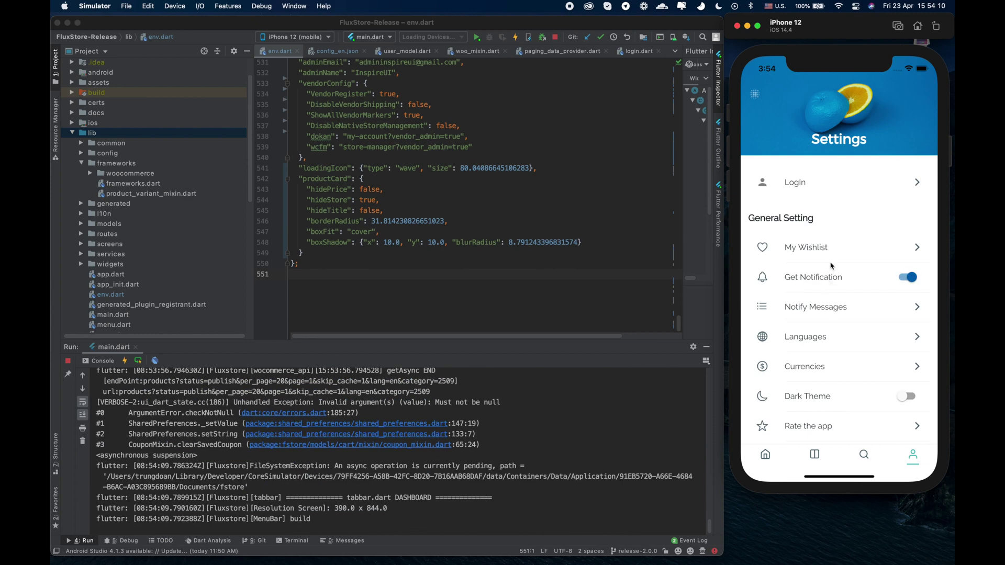
left_click_drag(821, 369, 821, 321)
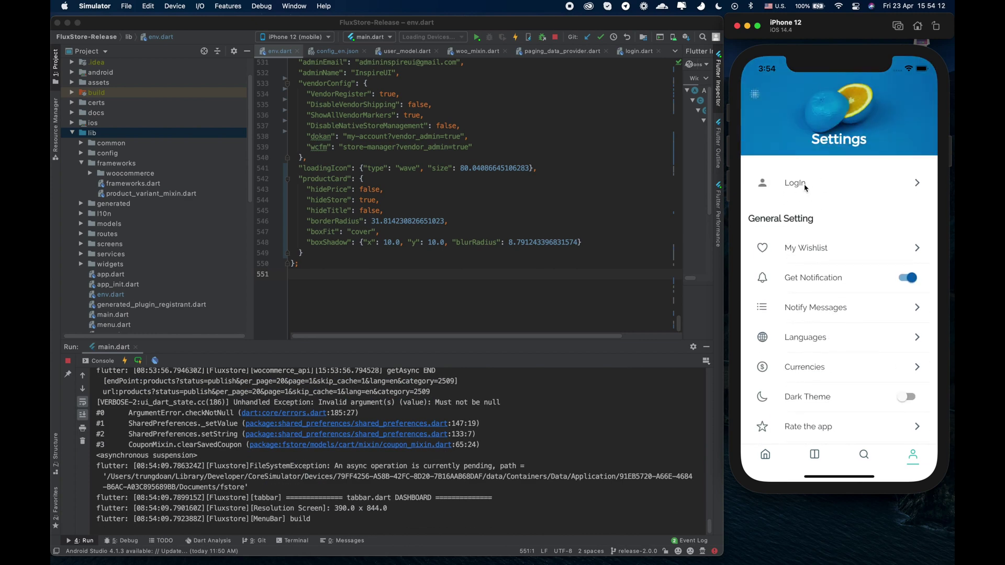
left_click_drag(820, 357, 821, 323)
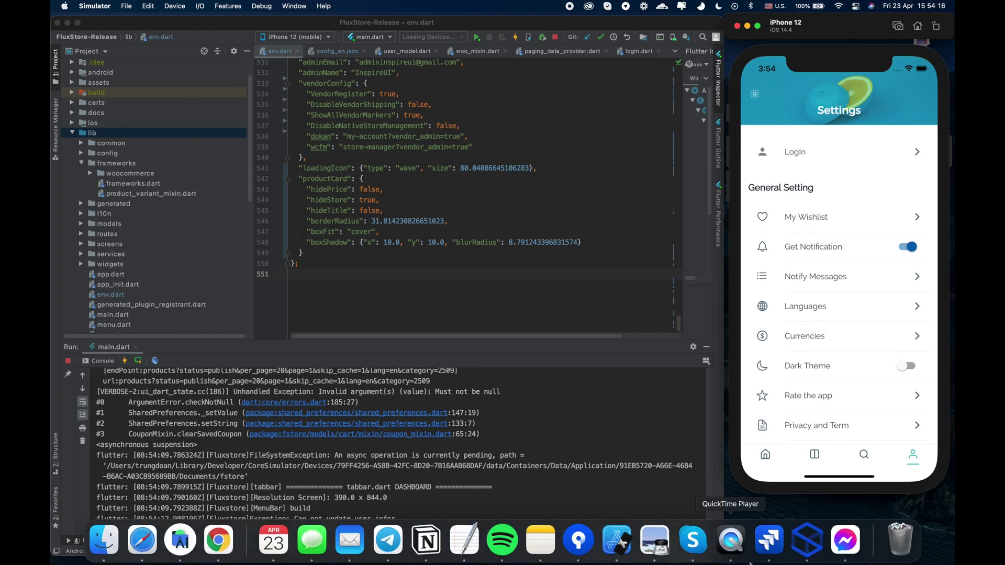
left_click(813, 155)
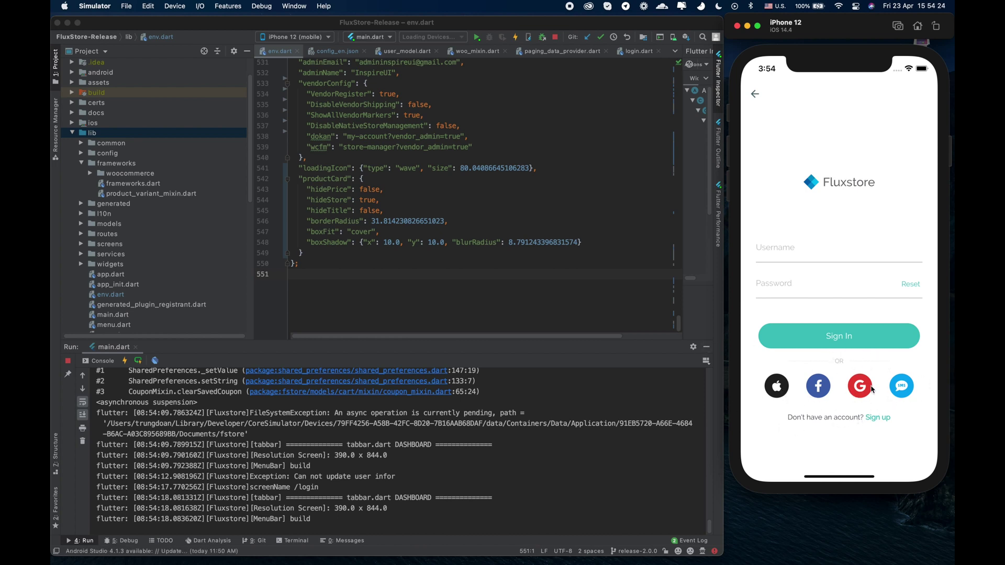
Step: Switch to FluxBuilder, turn off SMS, Facebook and Apple login in the Social Logins feature, and update the config
mouse_move(812, 561)
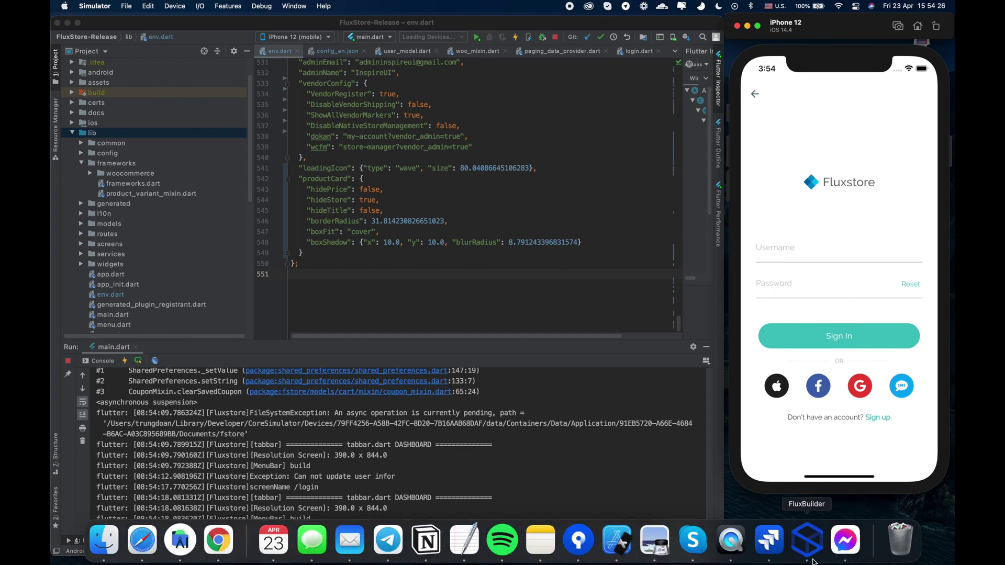
left_click(804, 547)
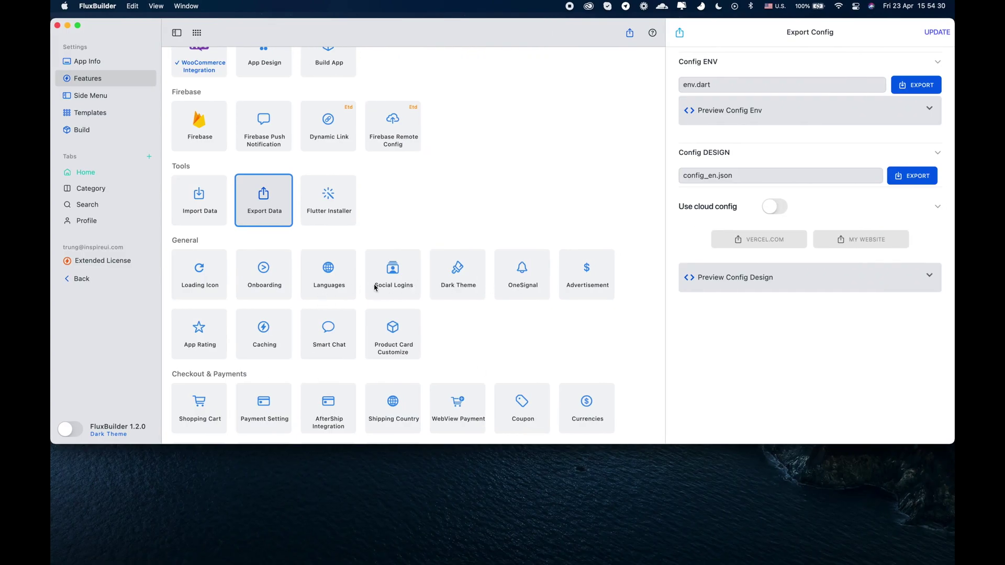
left_click(406, 286)
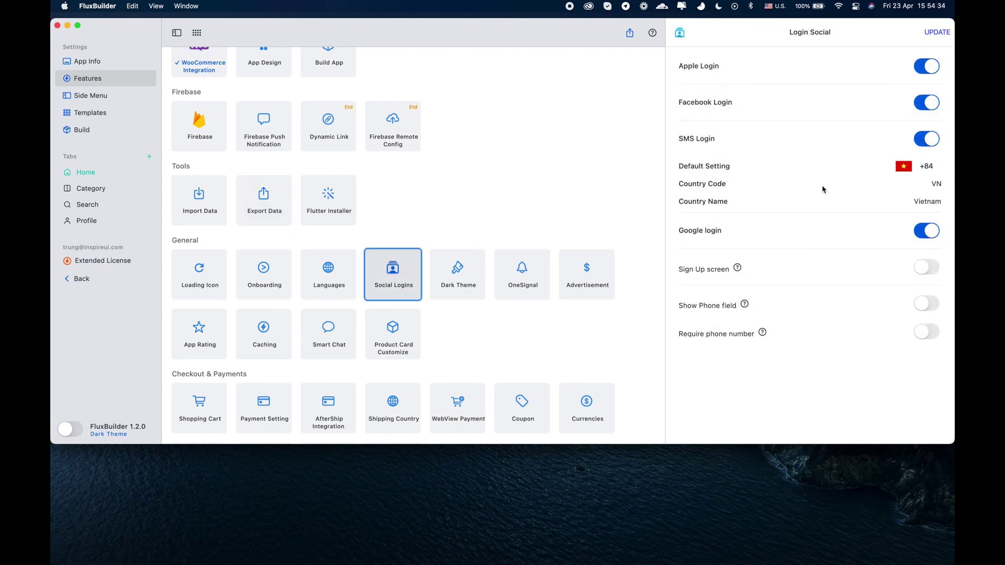
left_click(931, 141)
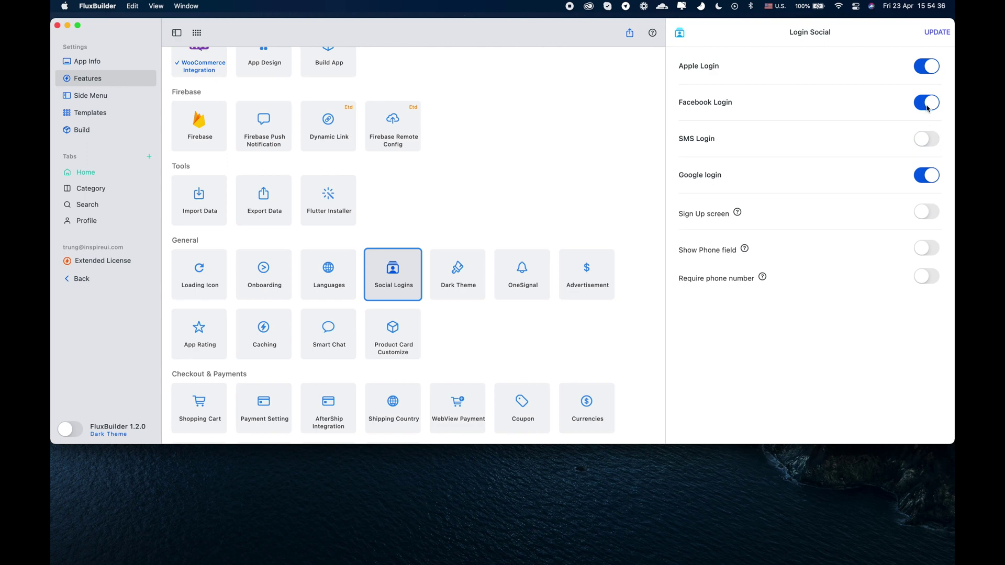
left_click(928, 107)
left_click(929, 71)
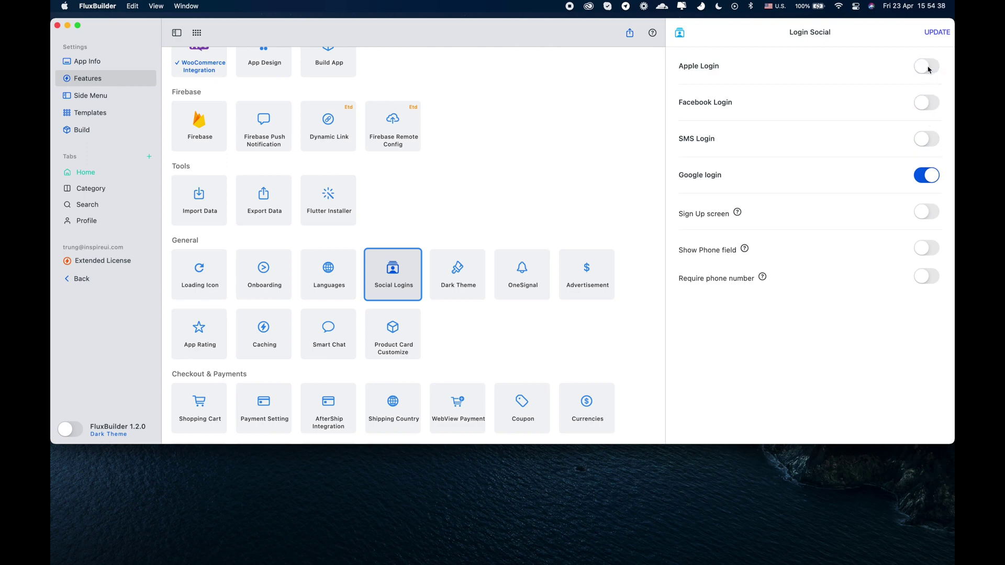
left_click(937, 32)
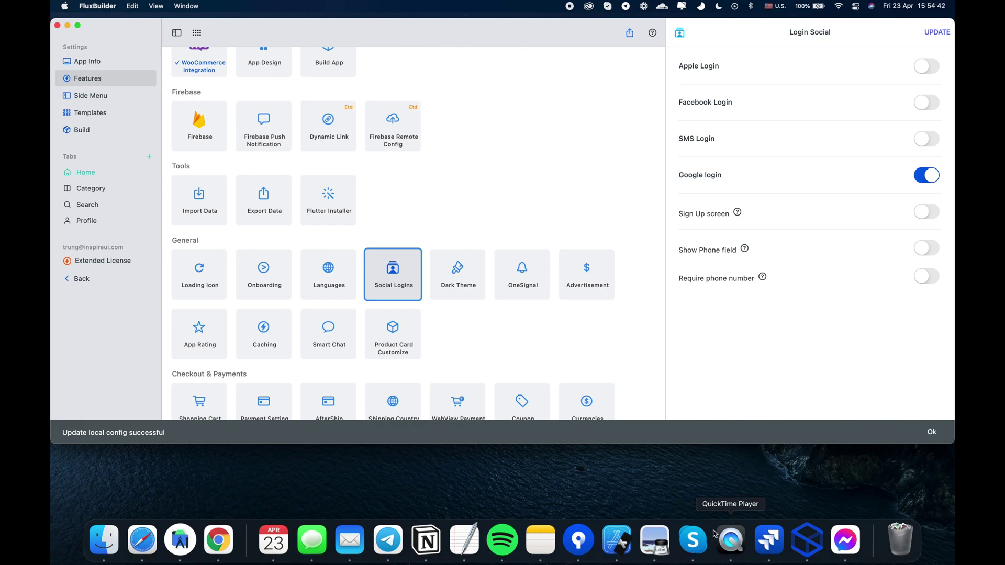
Step: Switch back to the simulator, leave the login screen, and open the app's Languages list to review it
left_click(728, 539)
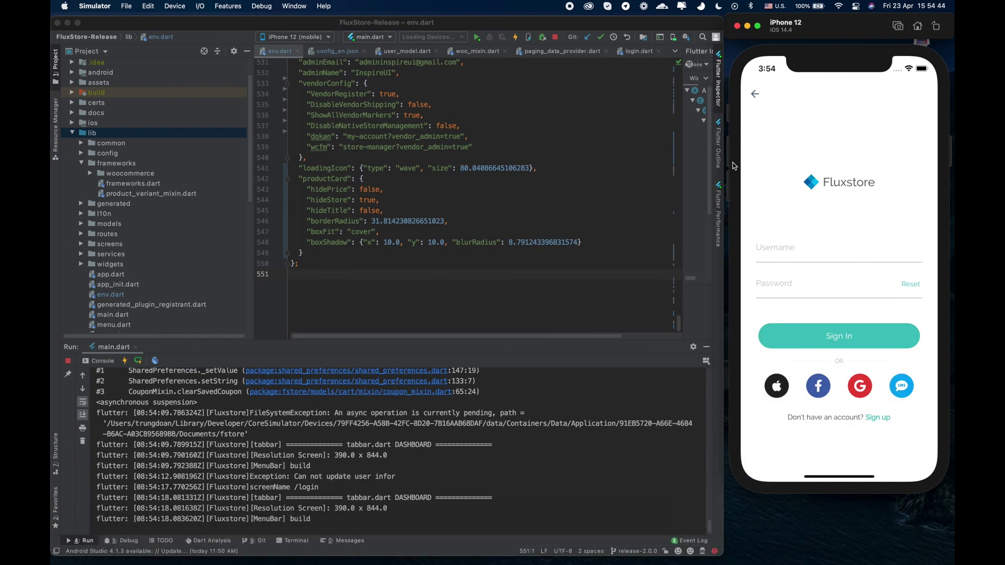
left_click(755, 95)
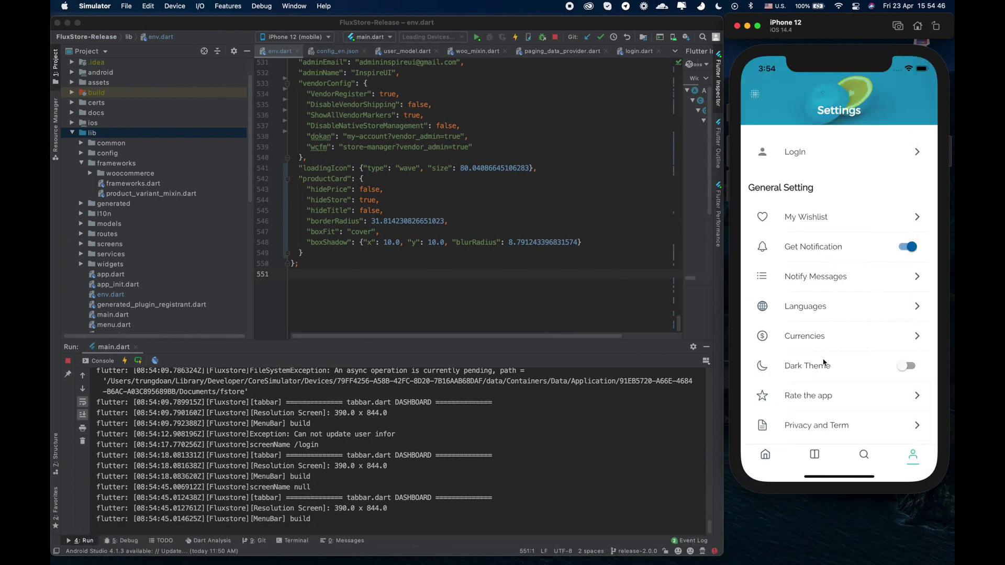
left_click(820, 315)
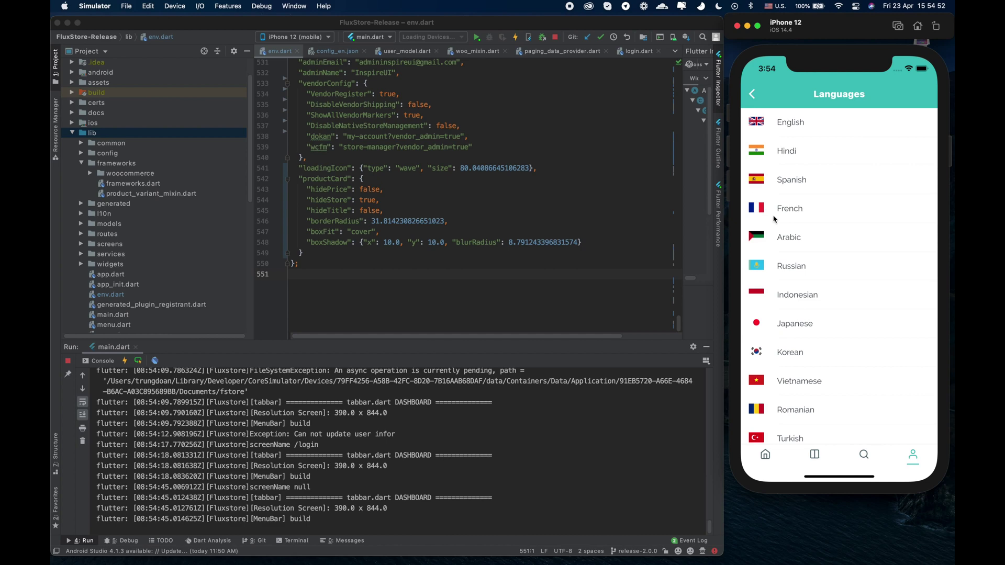
Step: Switch to FluxBuilder, remove Hindi, Spanish and French from the supported languages, and update the config
key("ctrl+Right")
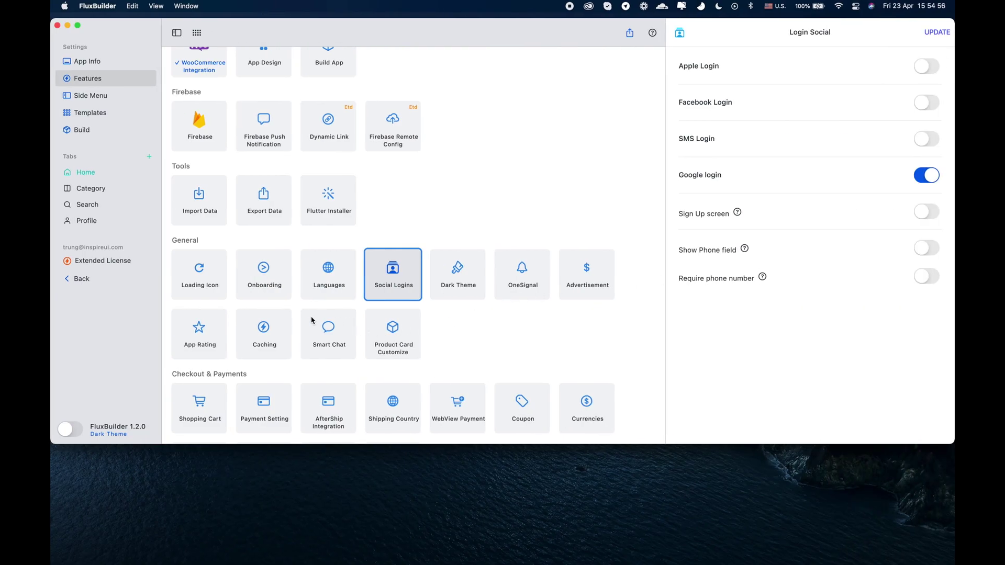
left_click(345, 288)
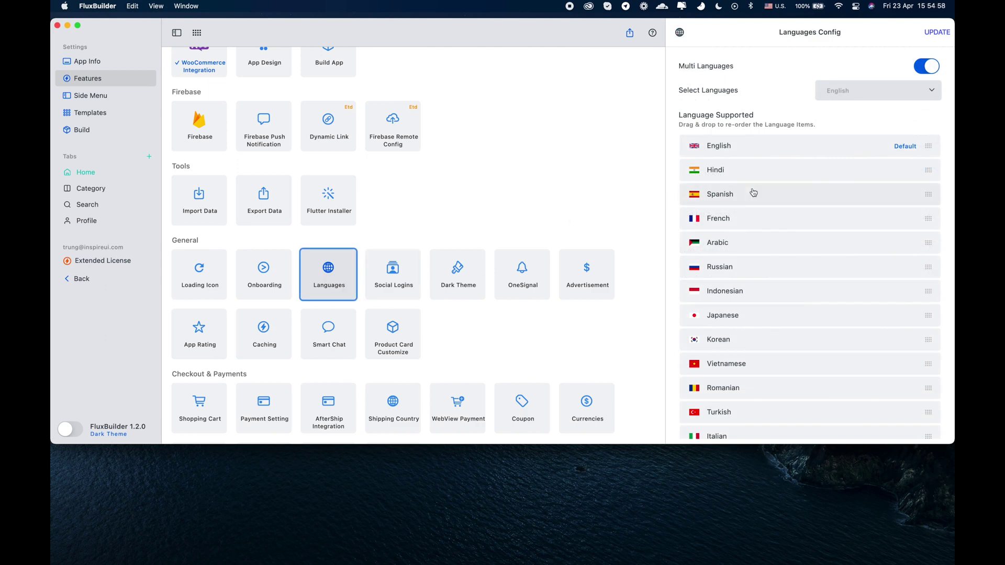
left_click_drag(888, 175, 708, 180)
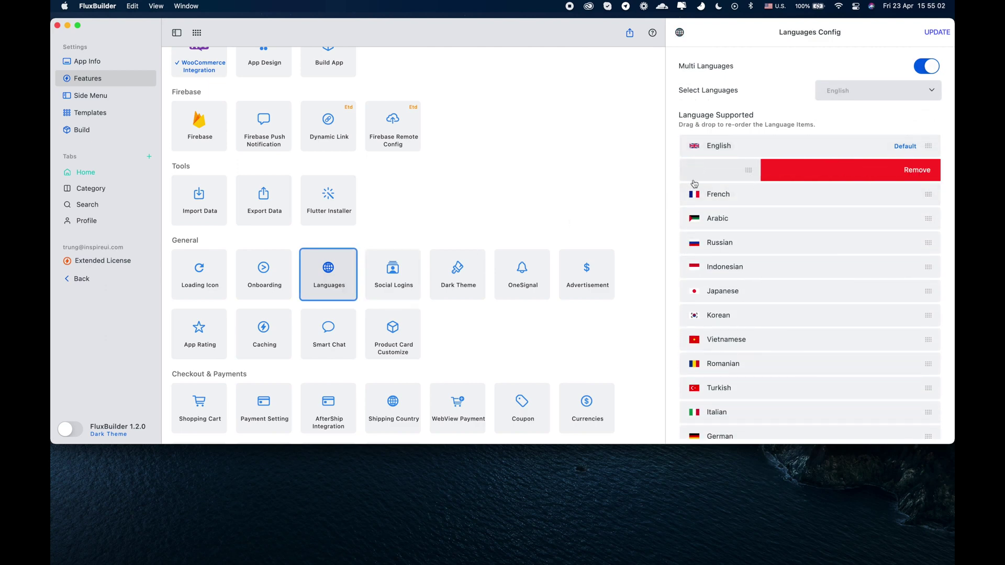
left_click_drag(872, 171, 637, 172)
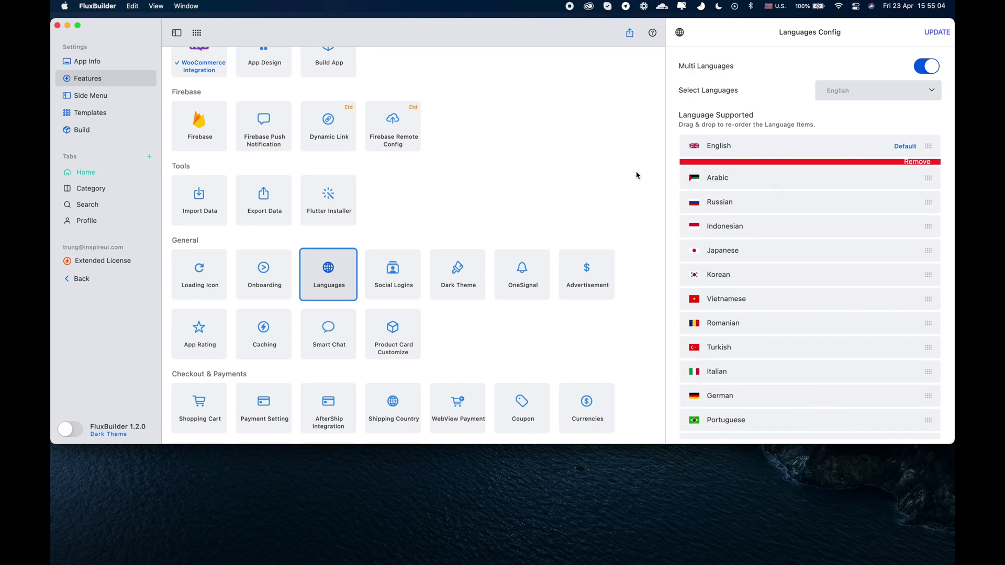
left_click(935, 32)
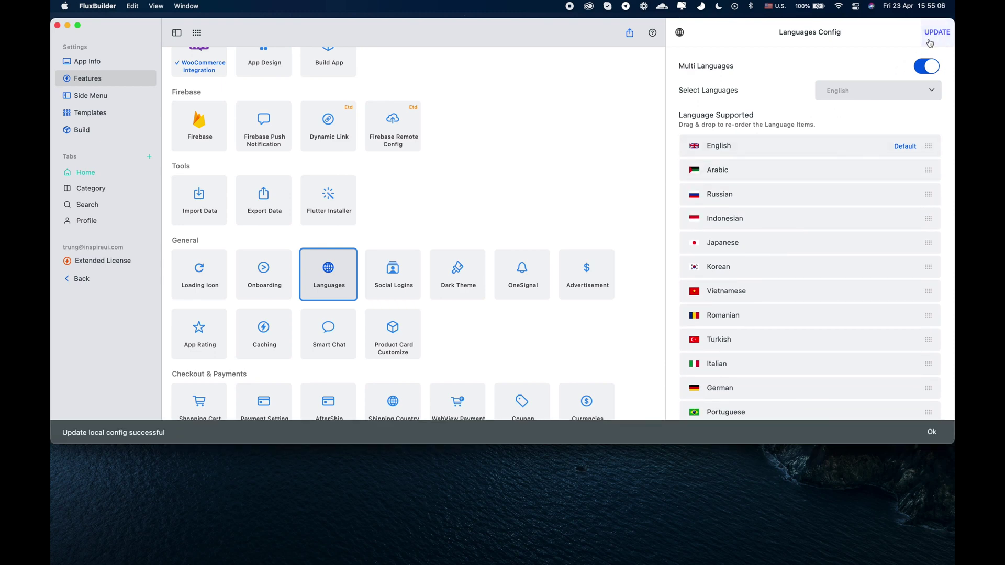
Step: Export the updated env.dart config into the lib folder of FluxStore-Release under InspireUI
left_click(278, 204)
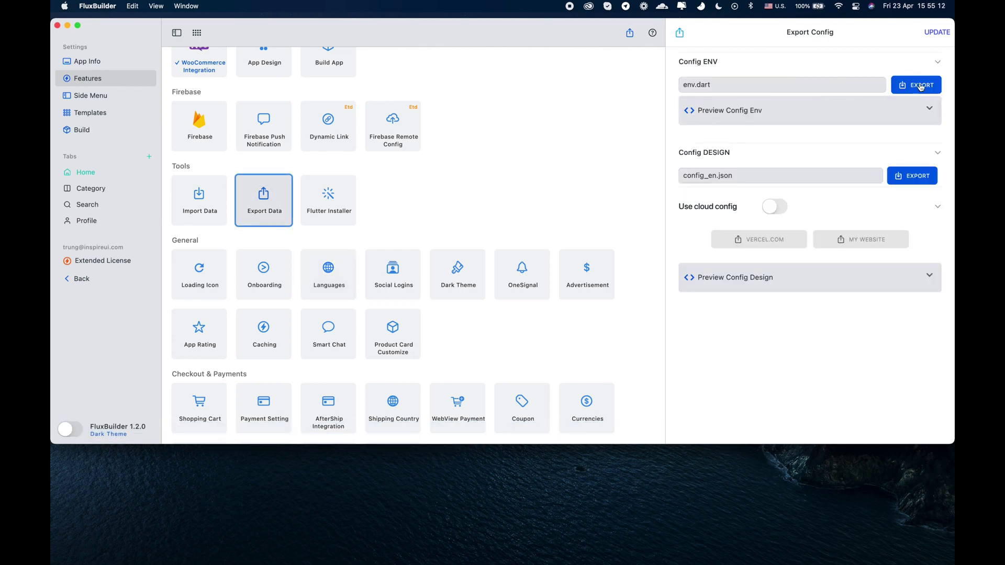
left_click(920, 87)
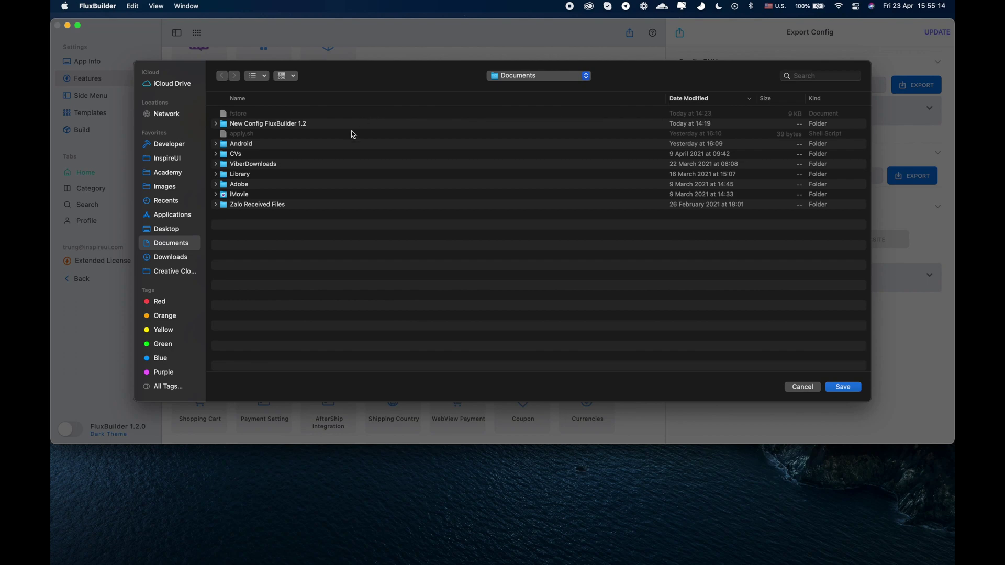
left_click(166, 158)
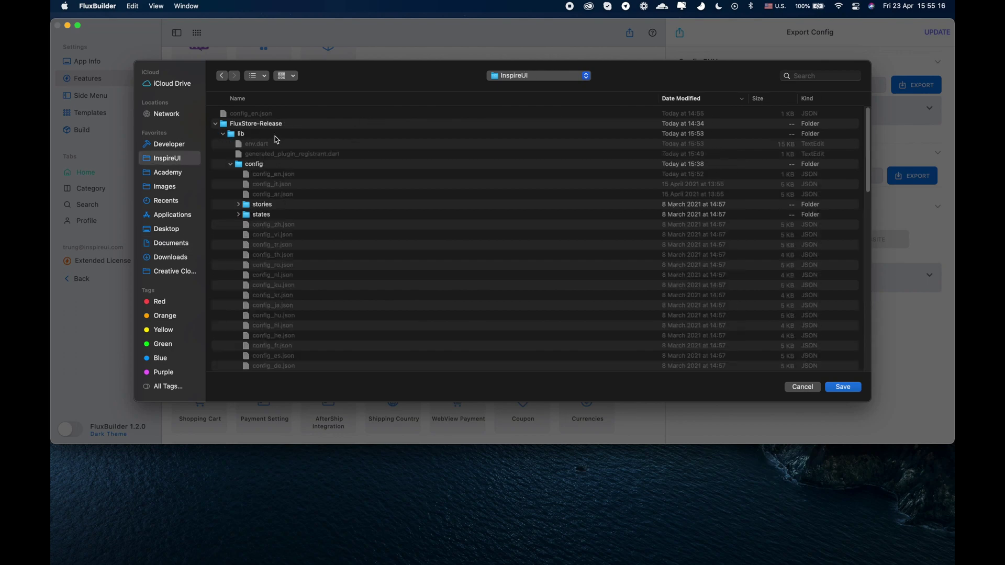
left_click(261, 138)
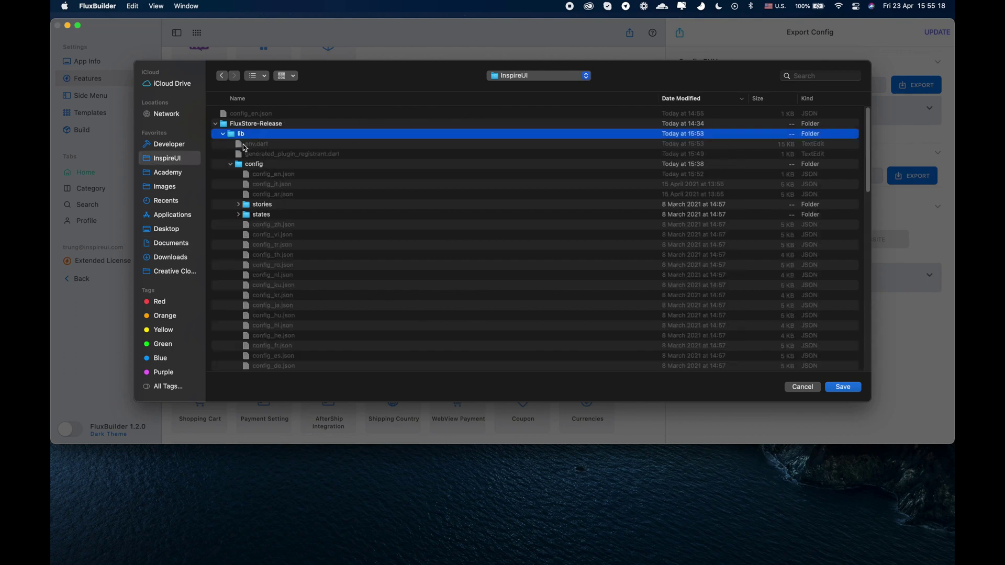
left_click(844, 388)
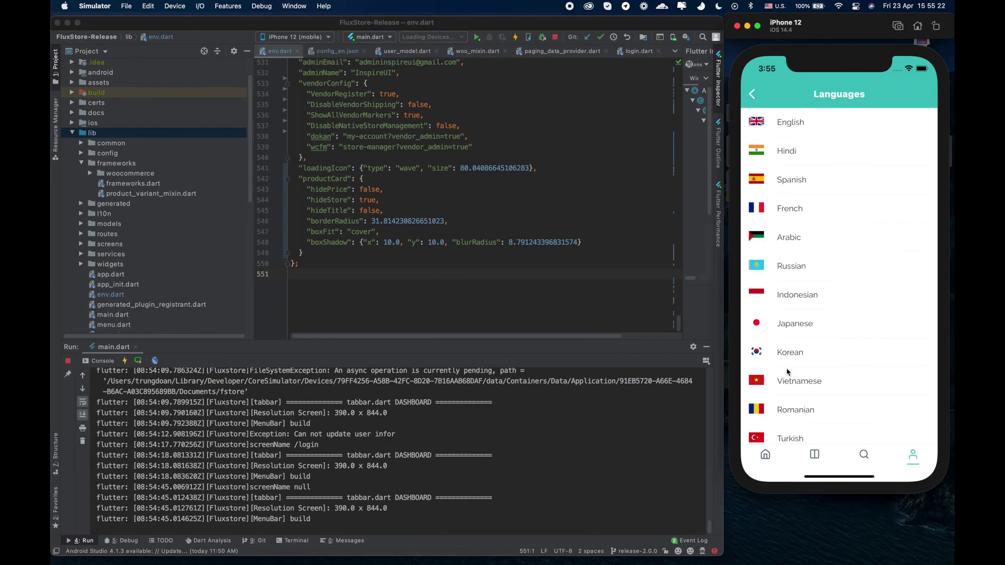
Step: Switch to Android Studio and reformat the newly exported env.dart with dartfmt
left_click(433, 194)
right_click(429, 108)
mouse_move(465, 211)
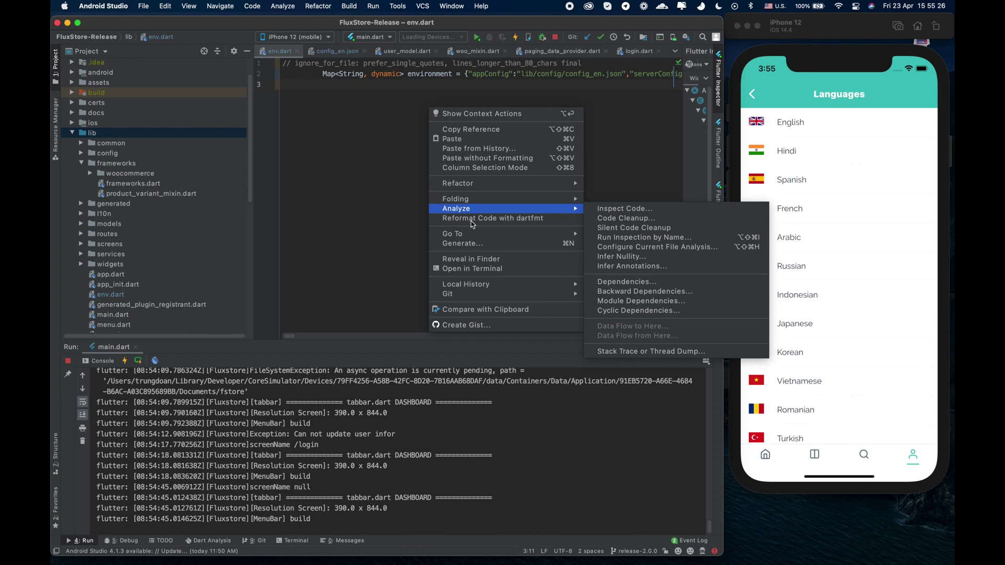
left_click(472, 218)
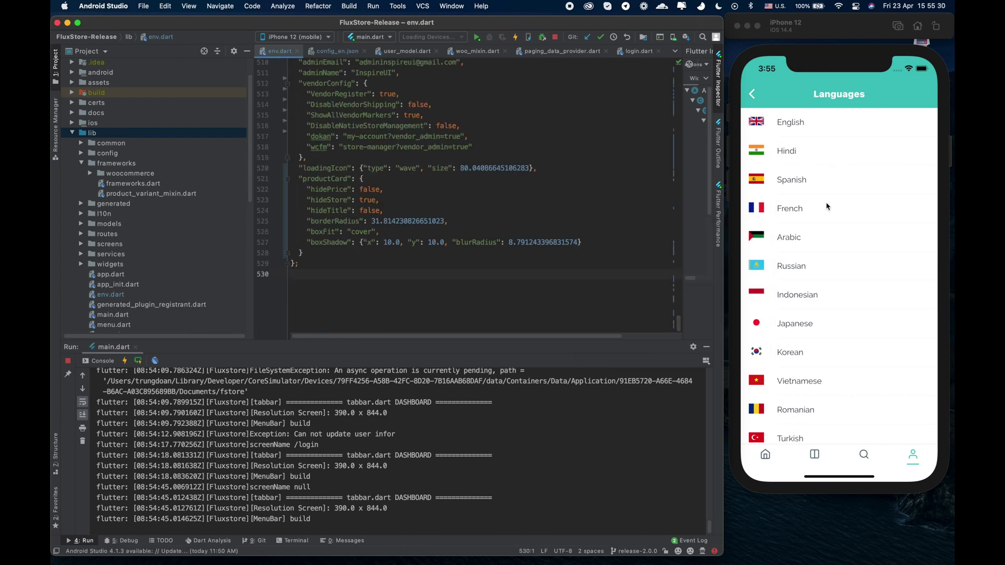
Step: Reload the app in the simulator with the new env.dart and reopen the login screen to check its social login options
left_click(753, 93)
left_click(780, 152)
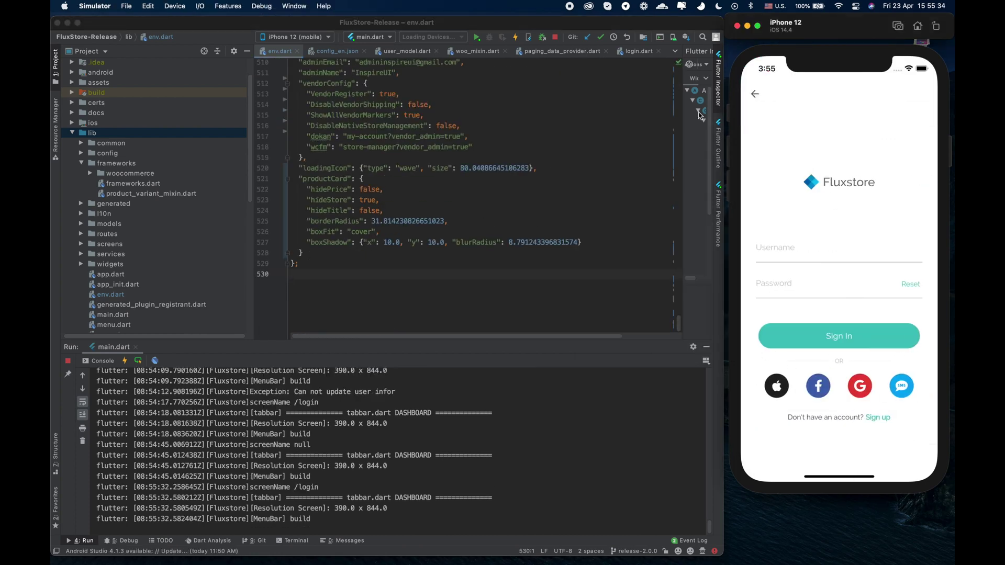
left_click(515, 37)
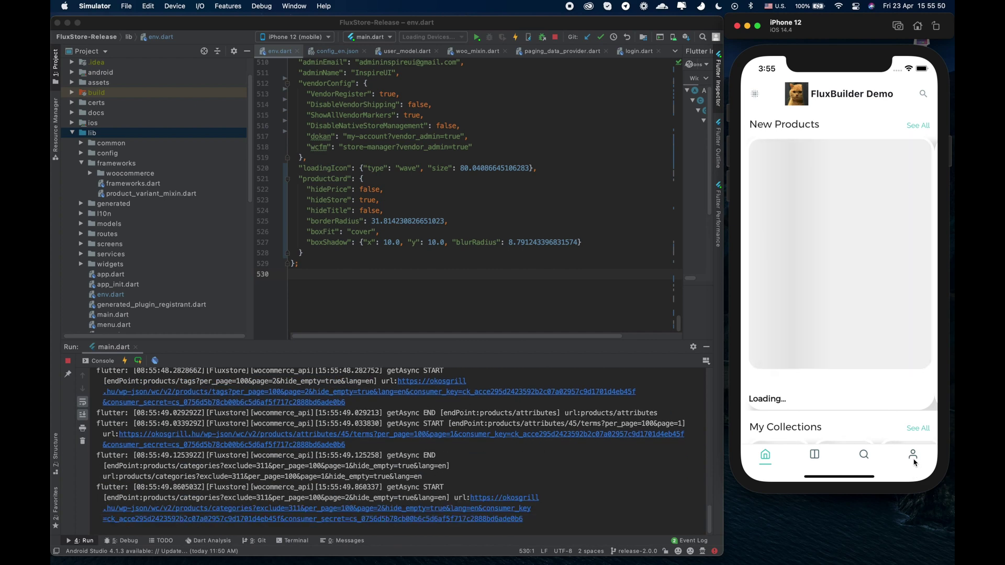
left_click(912, 454)
left_click(812, 181)
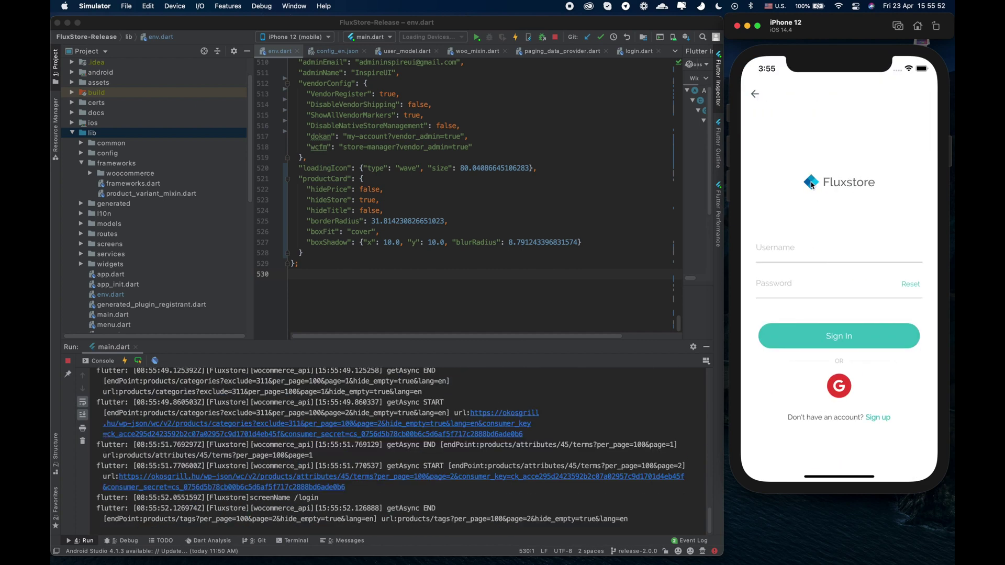
Step: Leave the simulator's login screen and open the app's Languages setting to check the supported languages
left_click(756, 100)
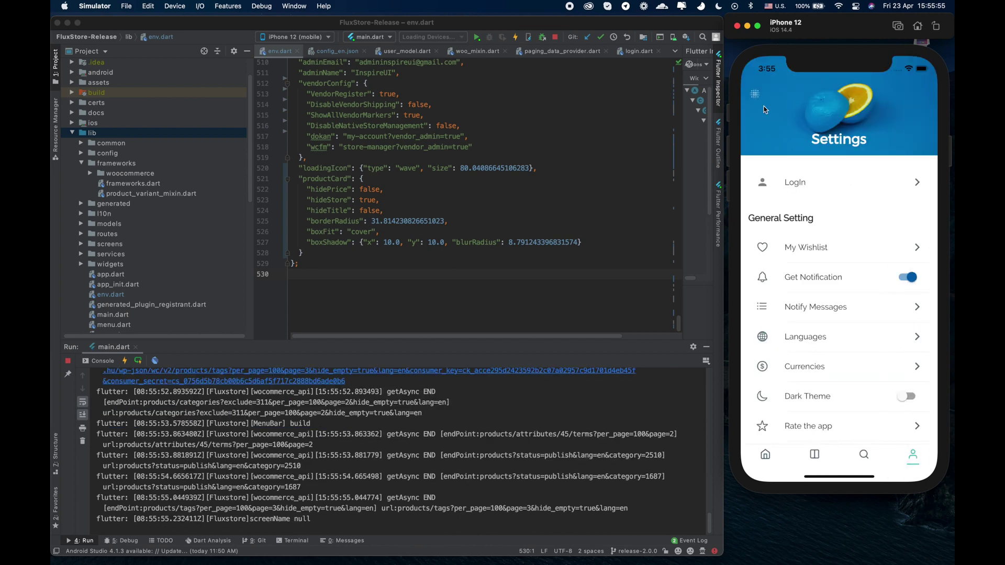
left_click(850, 340)
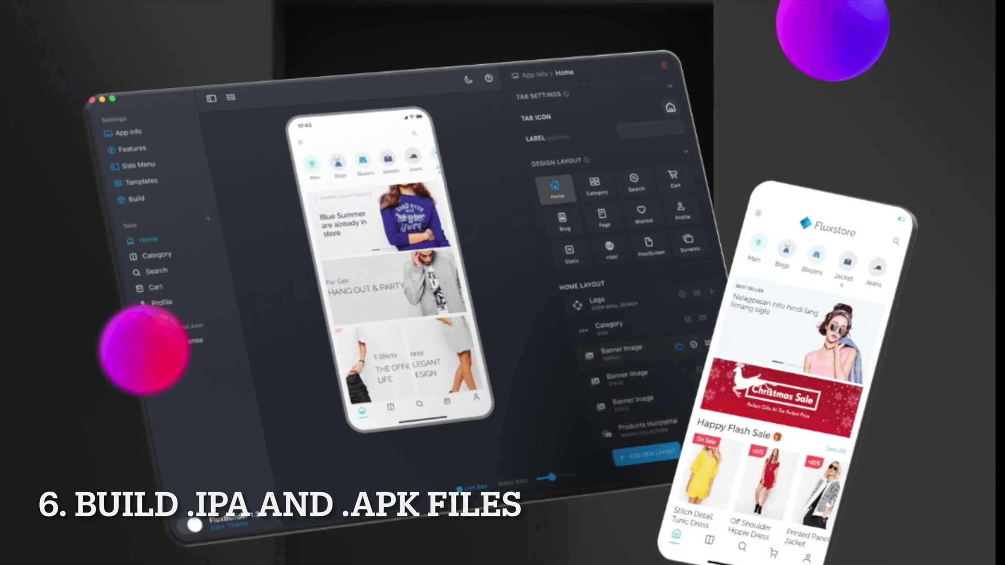
Step: Review the feature list in FluxBuilder, including Dynamic Link, Firebase Remote Config and the native payment options marked as extended
scroll(352, 203, "down", 1)
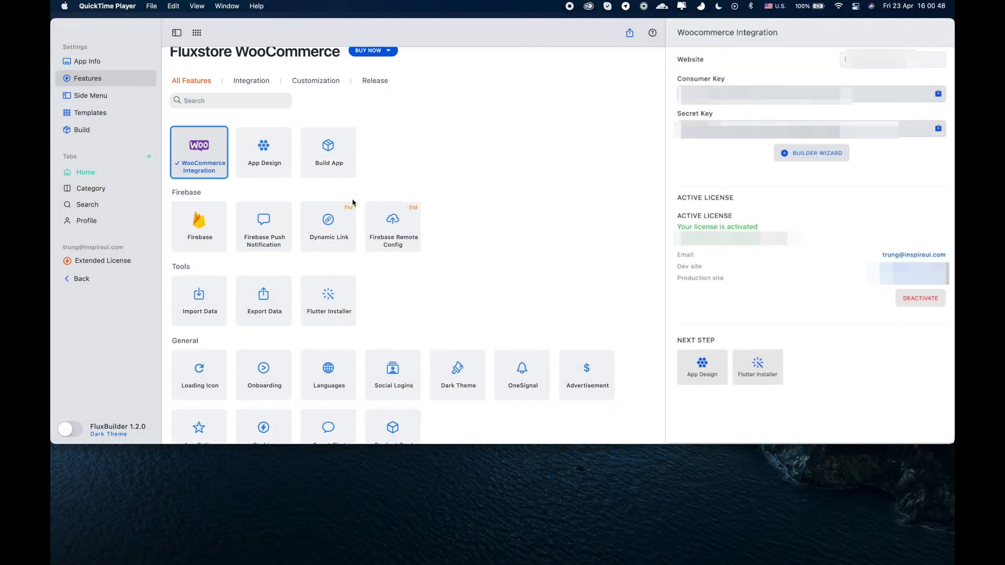
scroll(352, 203, "down", 5)
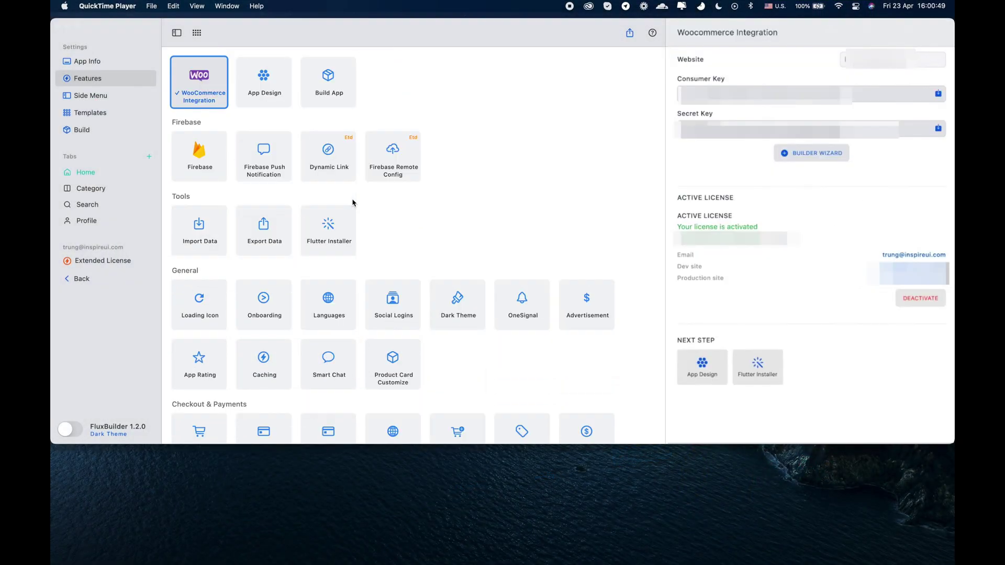
scroll(352, 202, "up", 2)
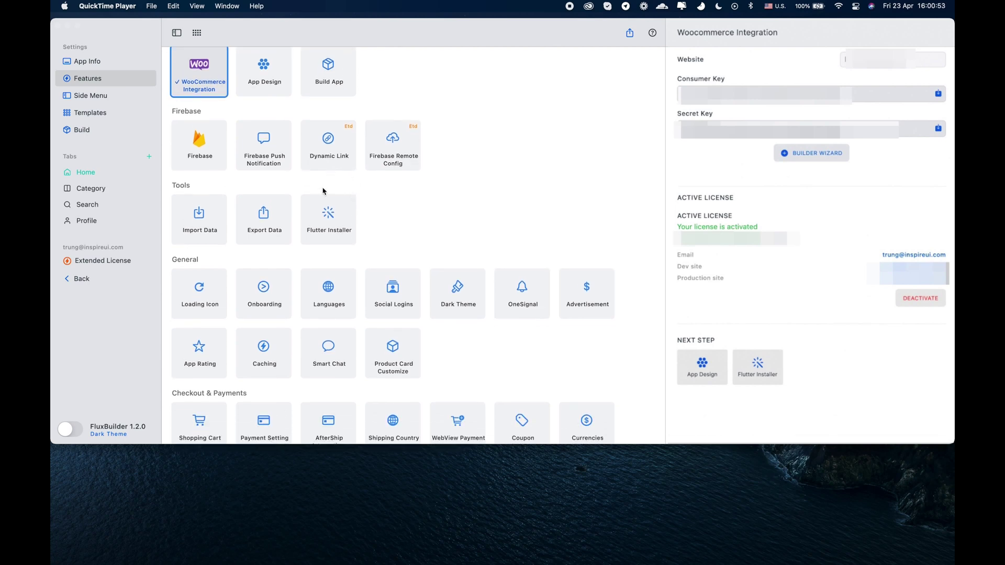
scroll(323, 192, "up", 1)
left_click(465, 180)
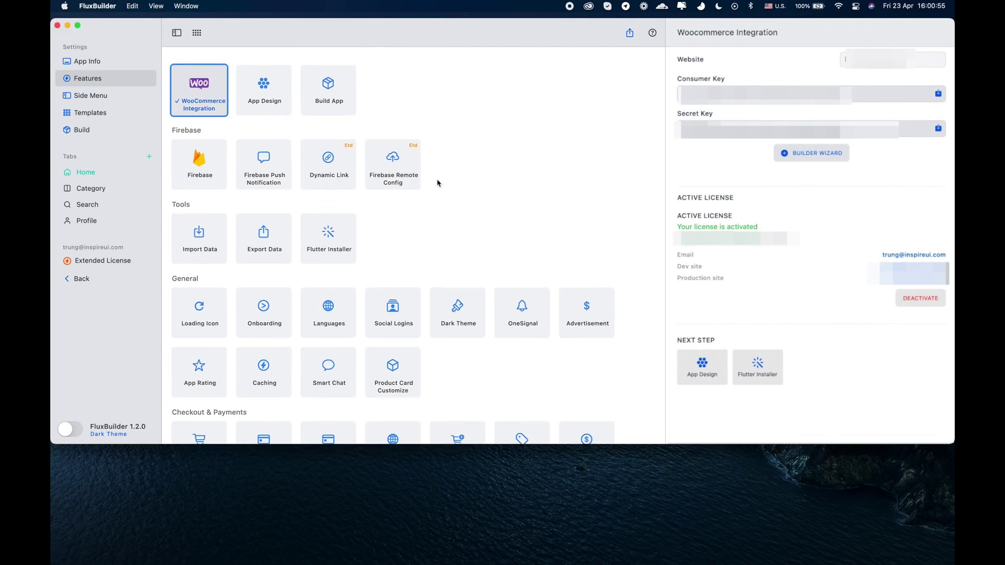
left_click(337, 184)
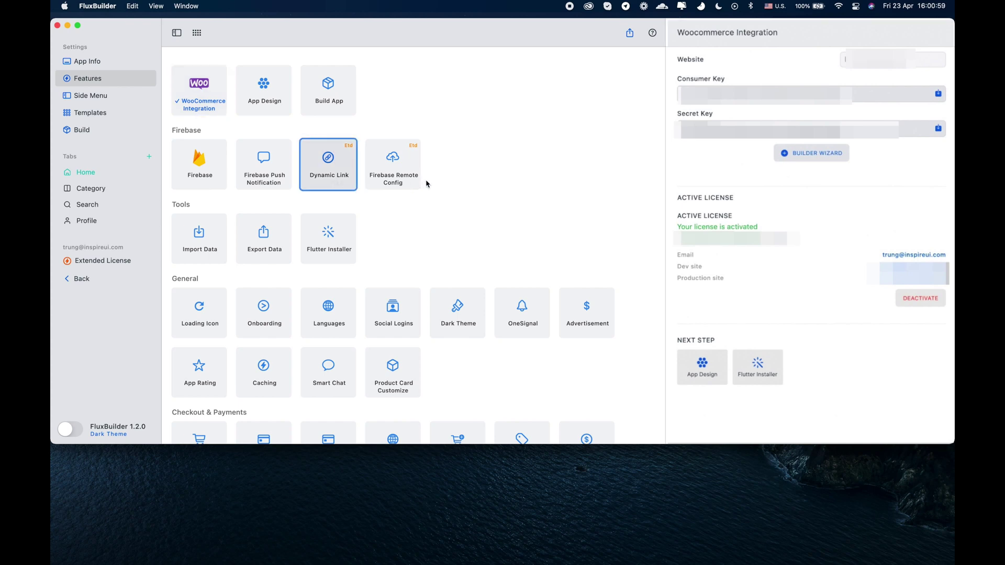
left_click(404, 184)
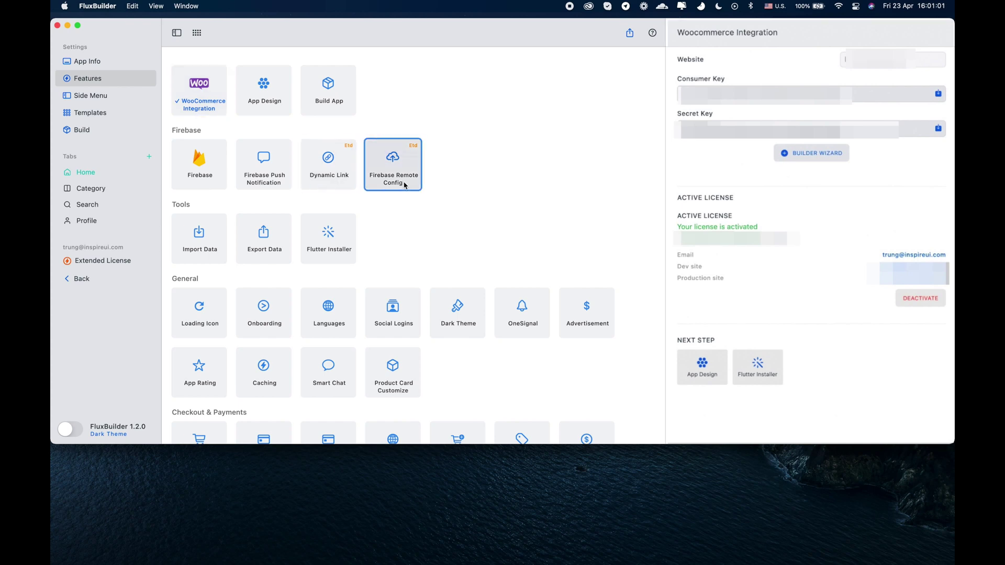
scroll(404, 185, "down", 3)
scroll(404, 184, "down", 5)
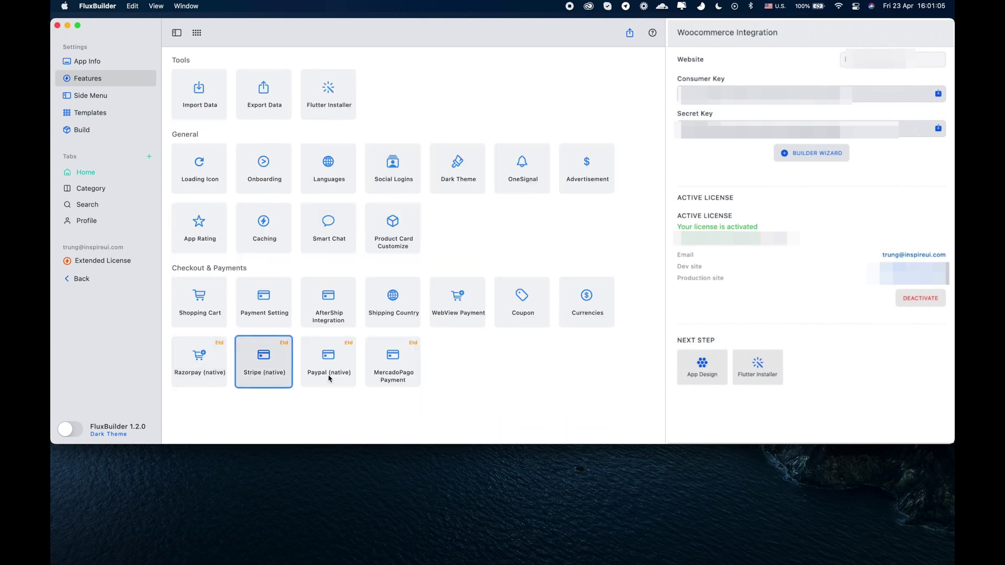
scroll(369, 277, "up", 12)
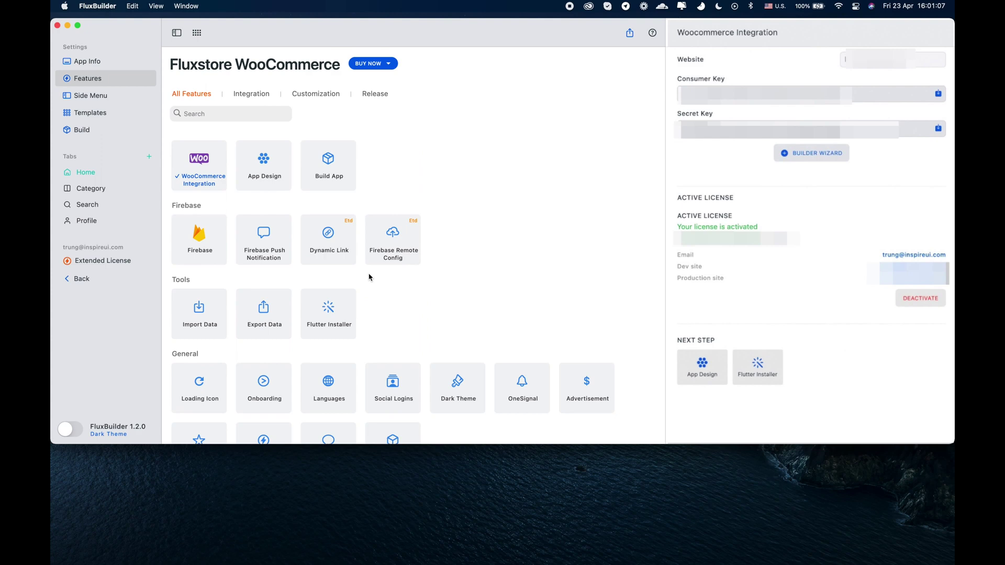
Step: Open the Android build settings and choose FluxStore-Release inside InspireUI as the project folder
left_click(102, 135)
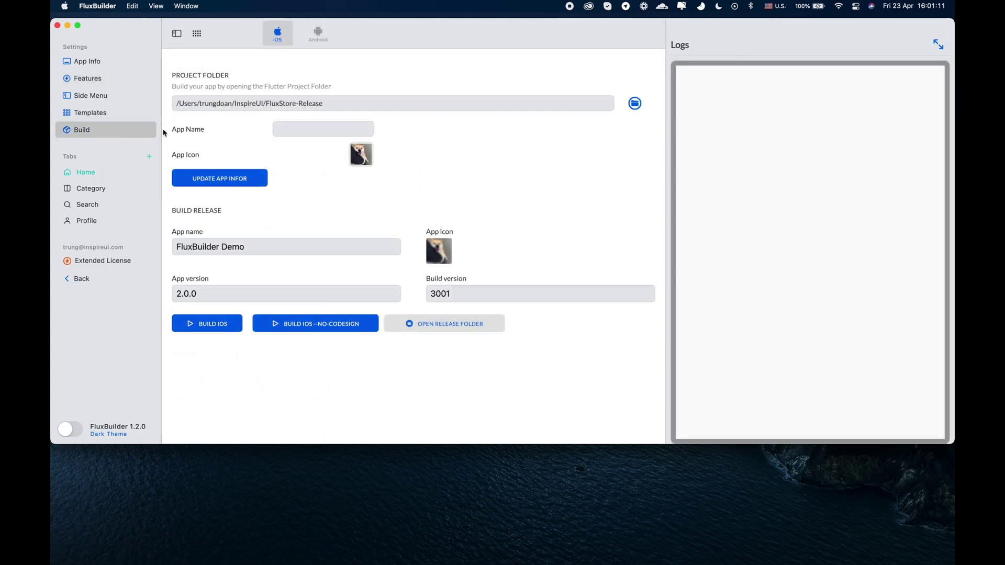
left_click(318, 46)
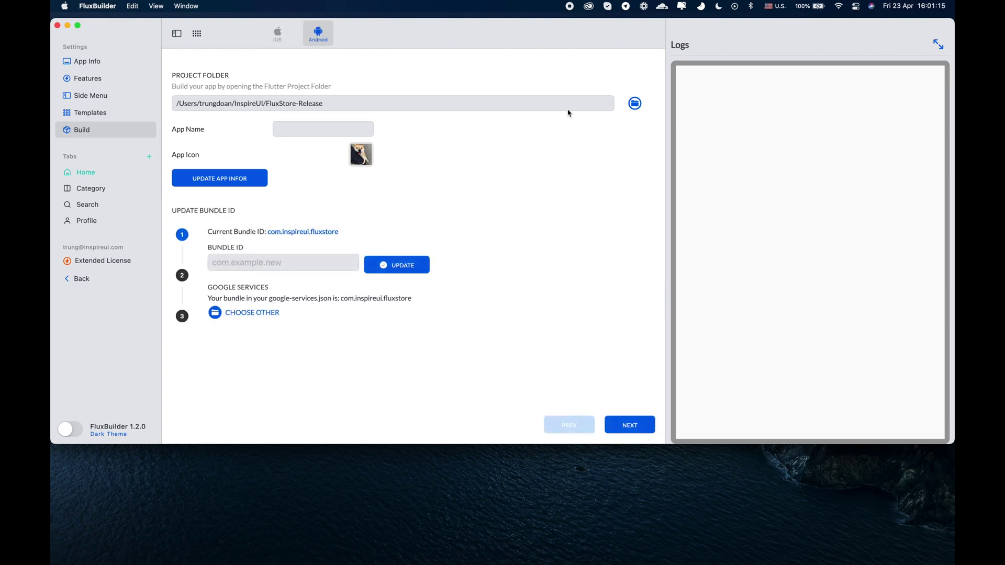
left_click(635, 105)
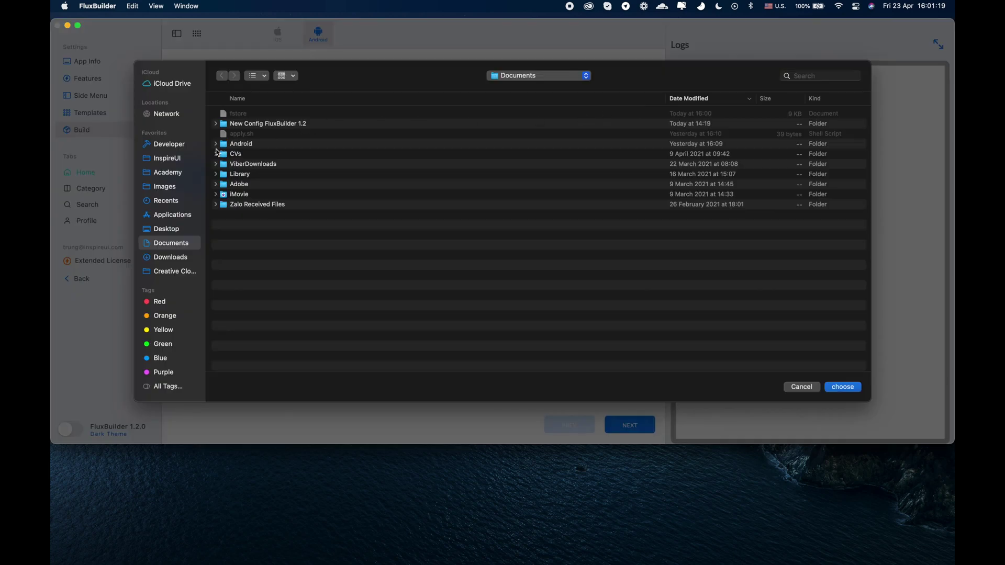
left_click(174, 158)
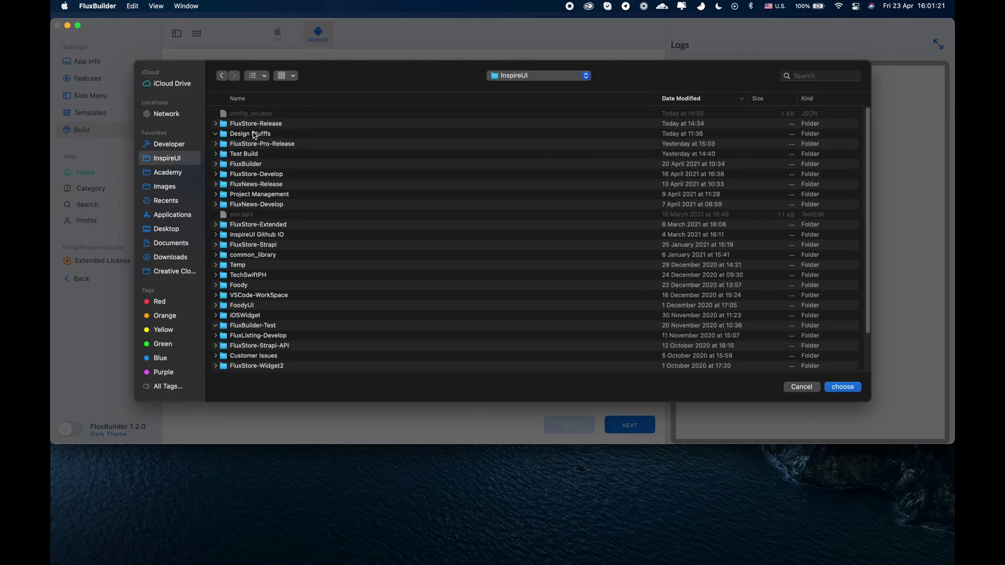
left_click(256, 125)
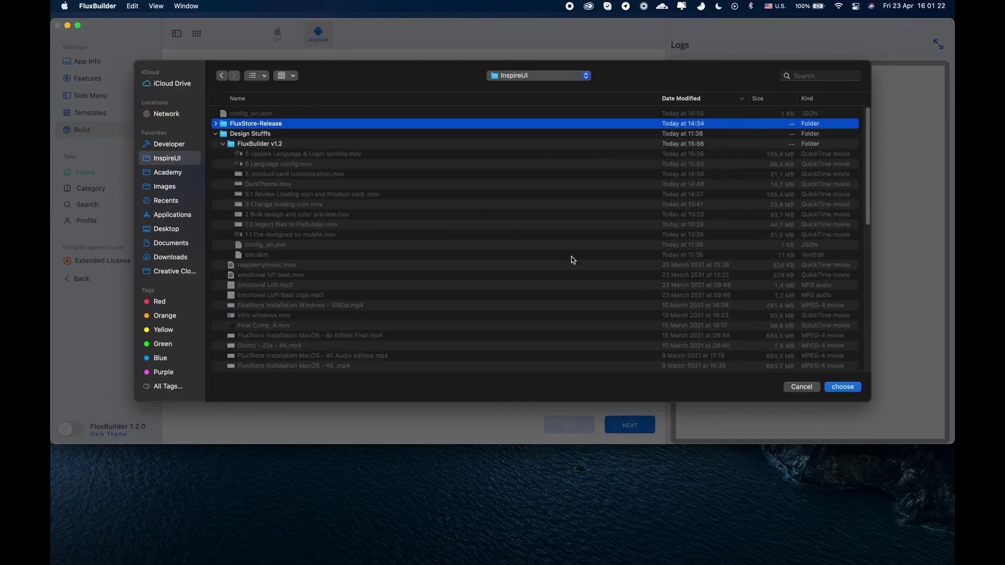
left_click(842, 387)
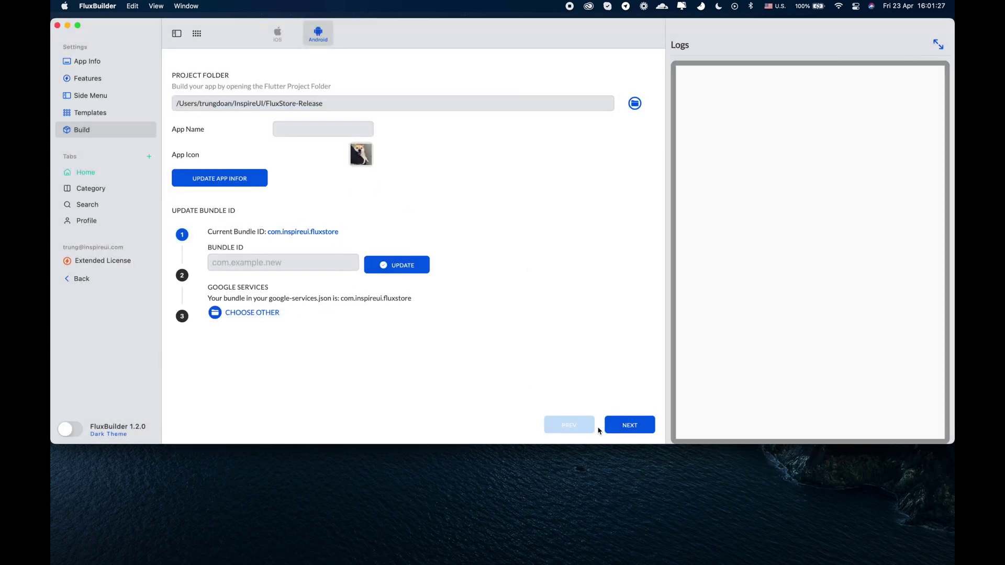
Step: Advance past the bundle ID and key store stages and build the release APK
left_click(628, 431)
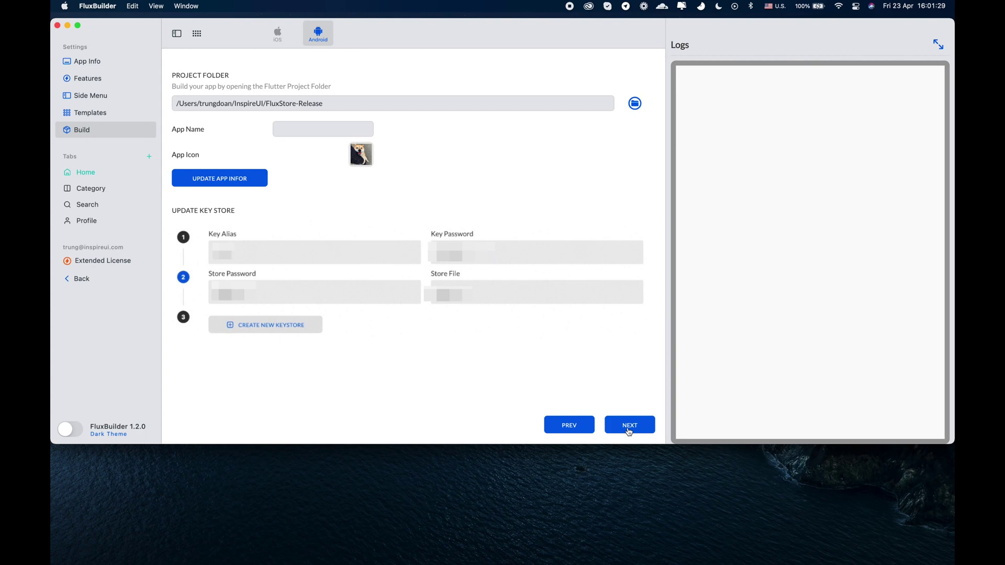
left_click(643, 428)
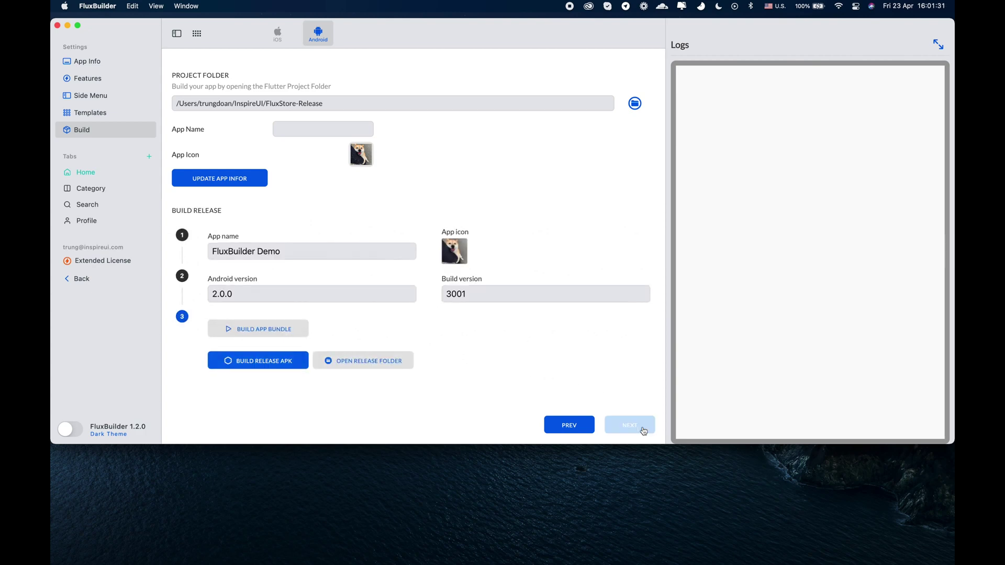
left_click(265, 367)
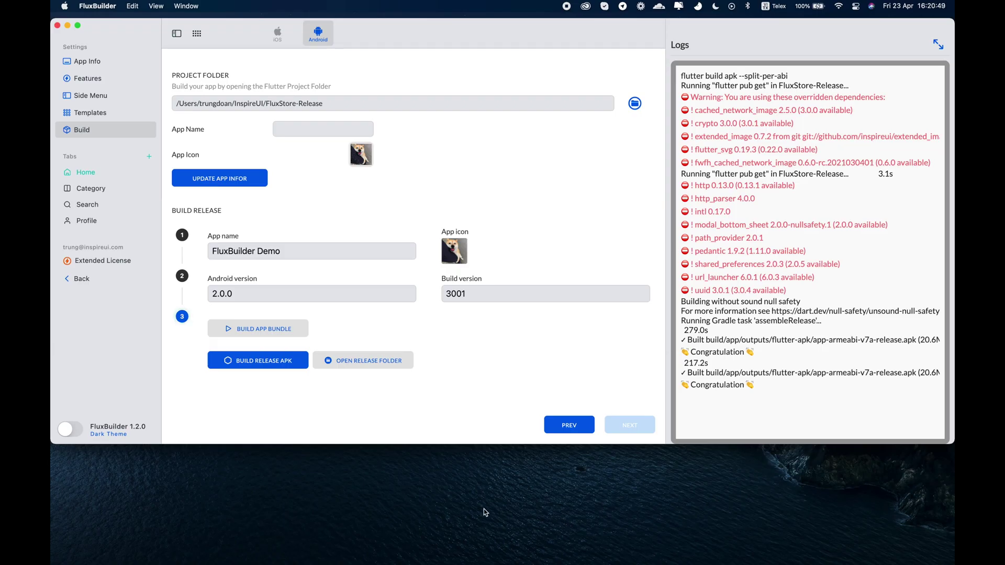
Step: Switch to Finder, collapse Design Stufffs in the InspireUI folder, and locate the build folder inside FluxStore-Release
mouse_move(218, 546)
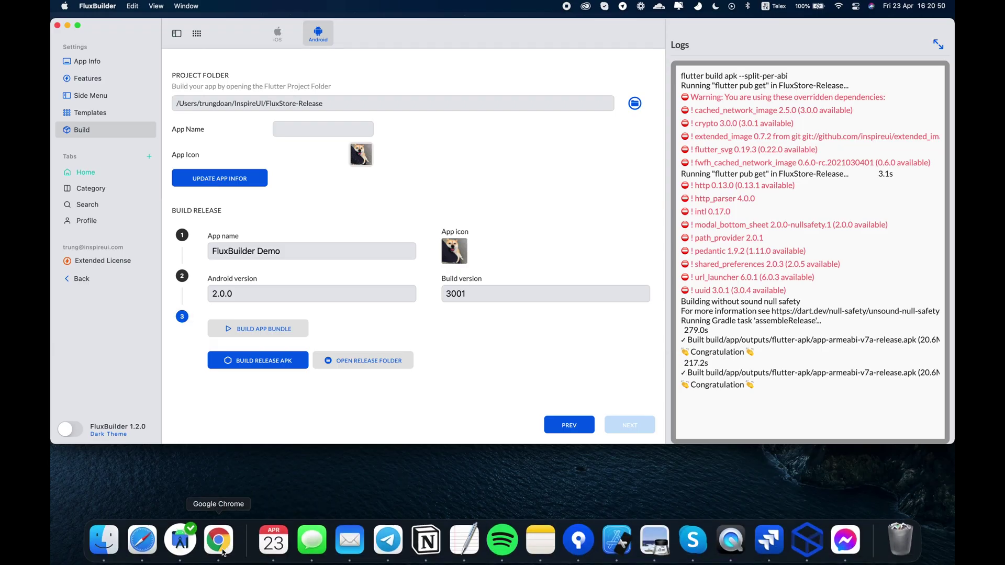
left_click(105, 550)
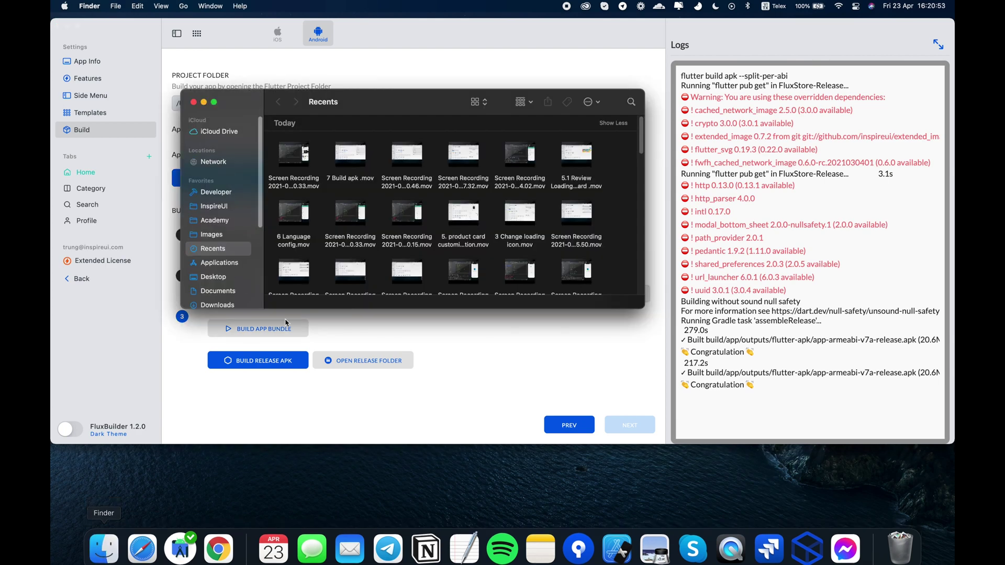
left_click(211, 208)
left_click(273, 167)
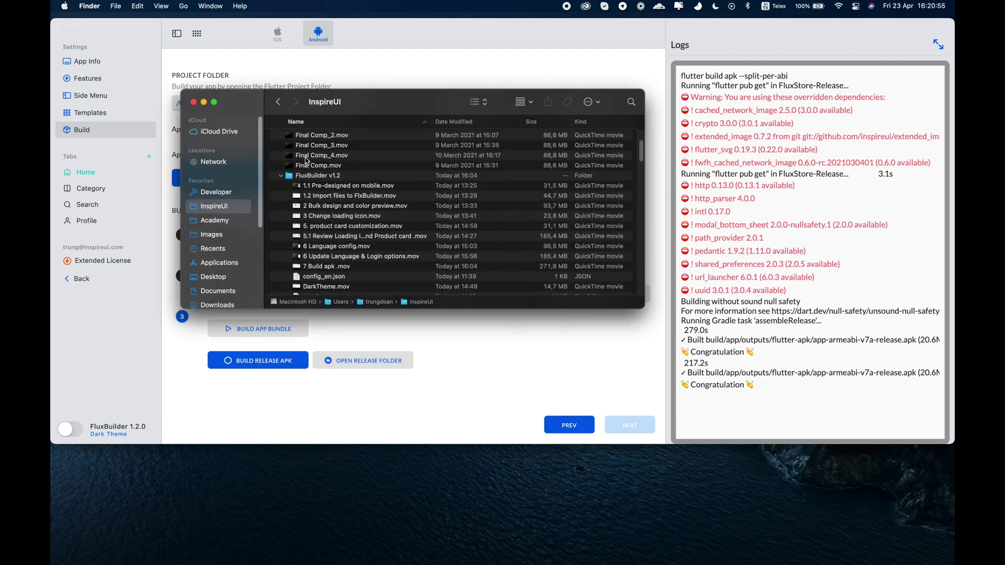
left_click(273, 167)
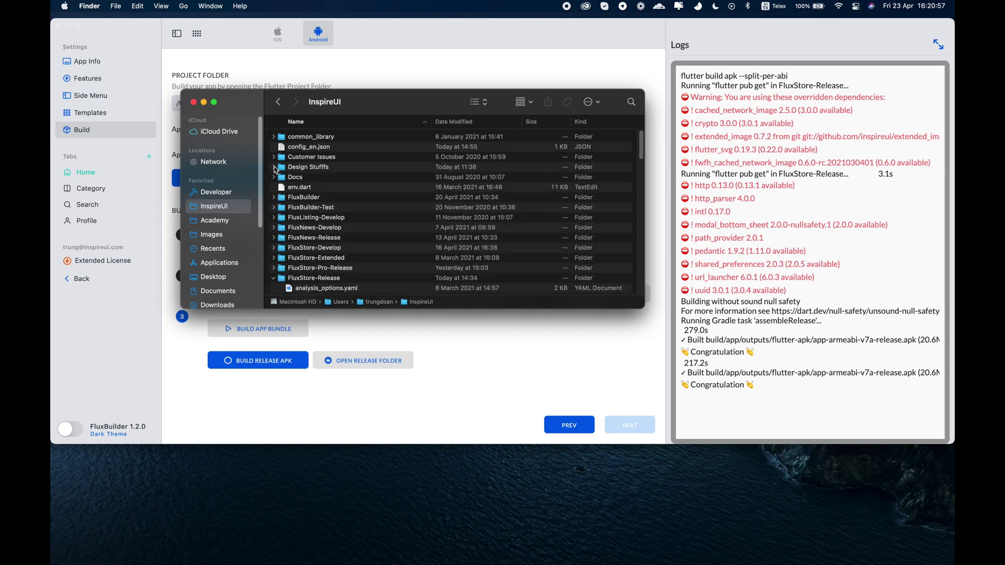
scroll(286, 222, "down", 1)
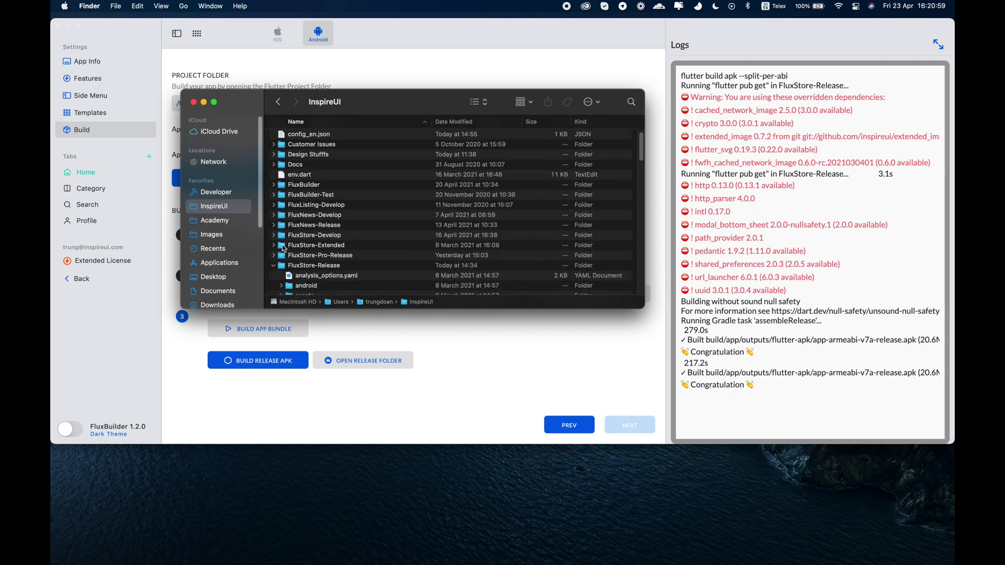
scroll(280, 269, "down", 5)
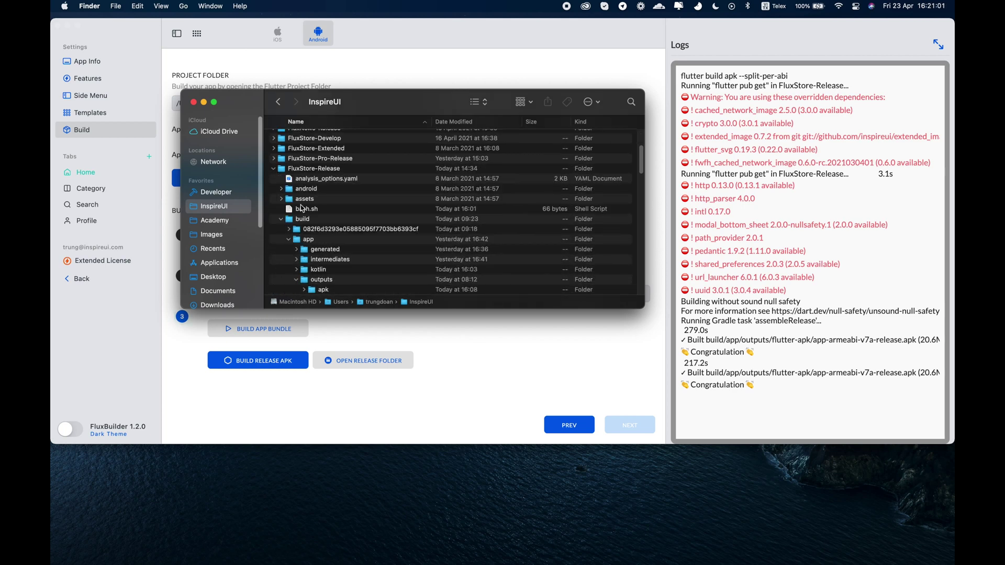
left_click(282, 220)
left_click(282, 220)
left_click(282, 220)
scroll(293, 230, "down", 2)
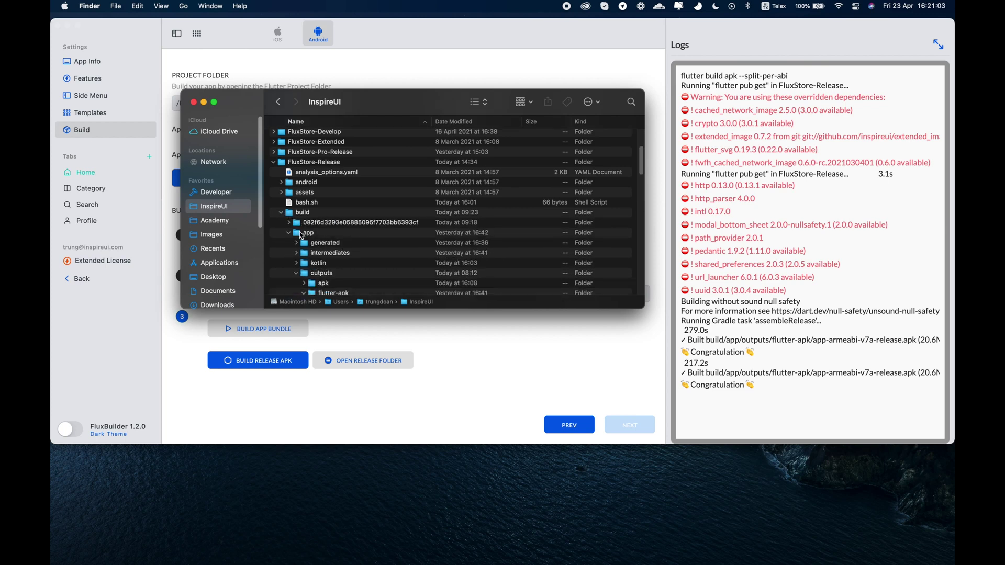
Step: Examine the generated APK files in the build's app/outputs/flutter-apk folder
left_click(308, 204)
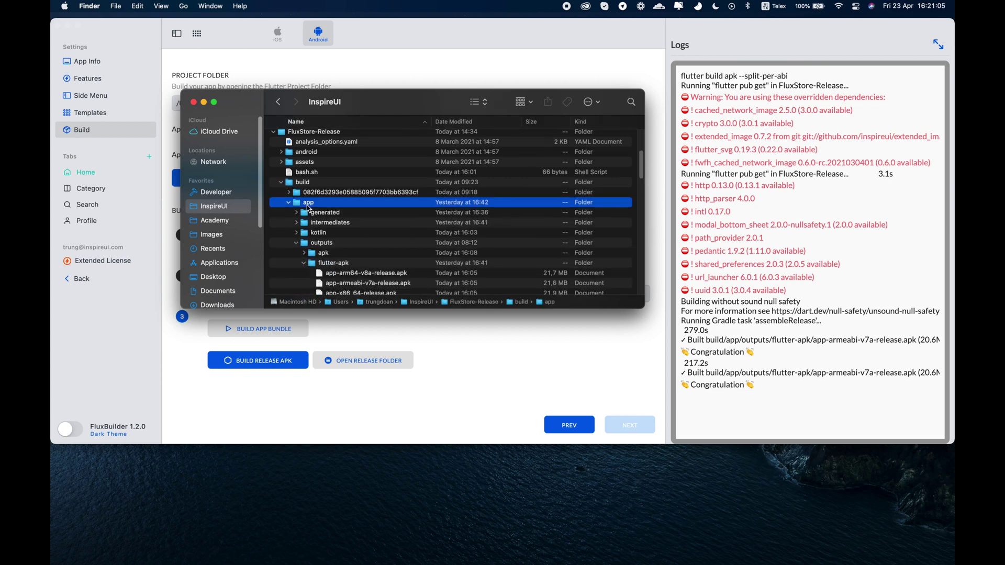
left_click(328, 245)
left_click(332, 264)
scroll(333, 268, "down", 2)
left_click(360, 247)
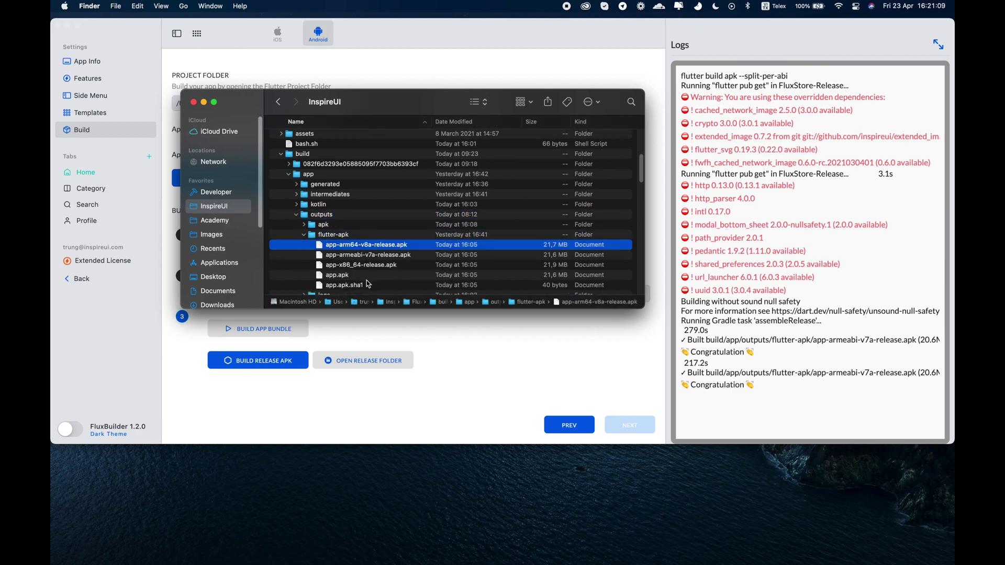
left_click(364, 287, "shift")
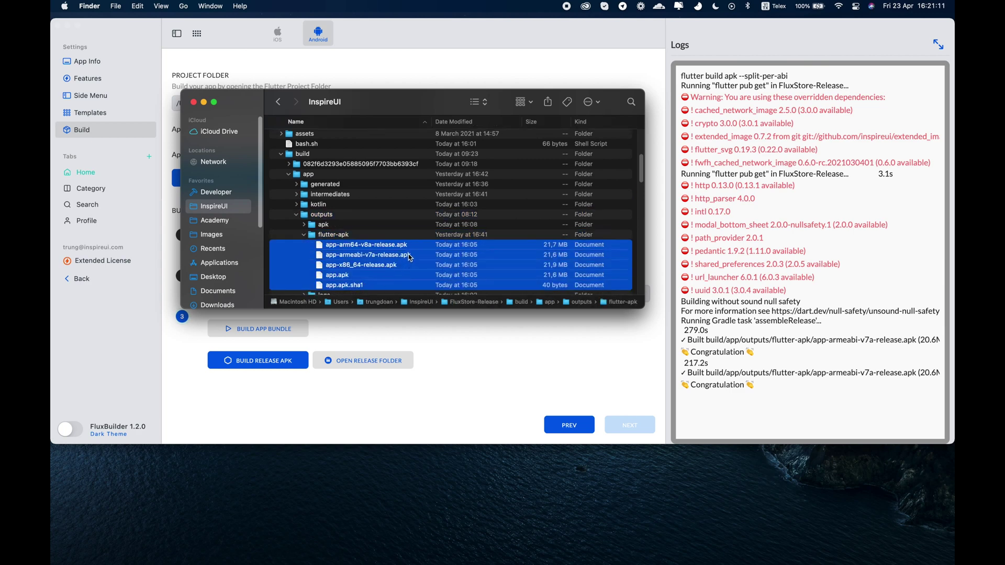
left_click(410, 257)
left_click(407, 267)
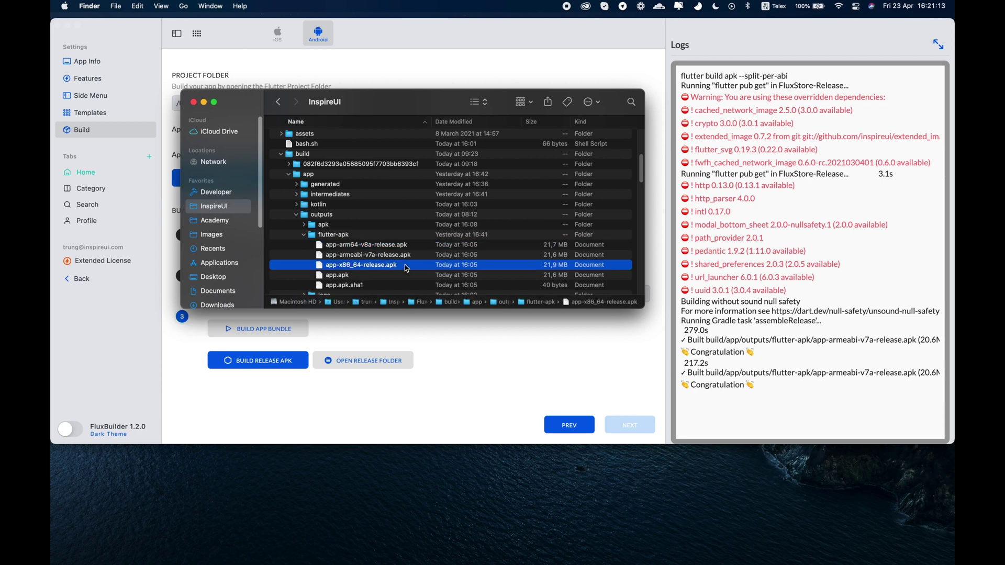
scroll(407, 267, "down", 2)
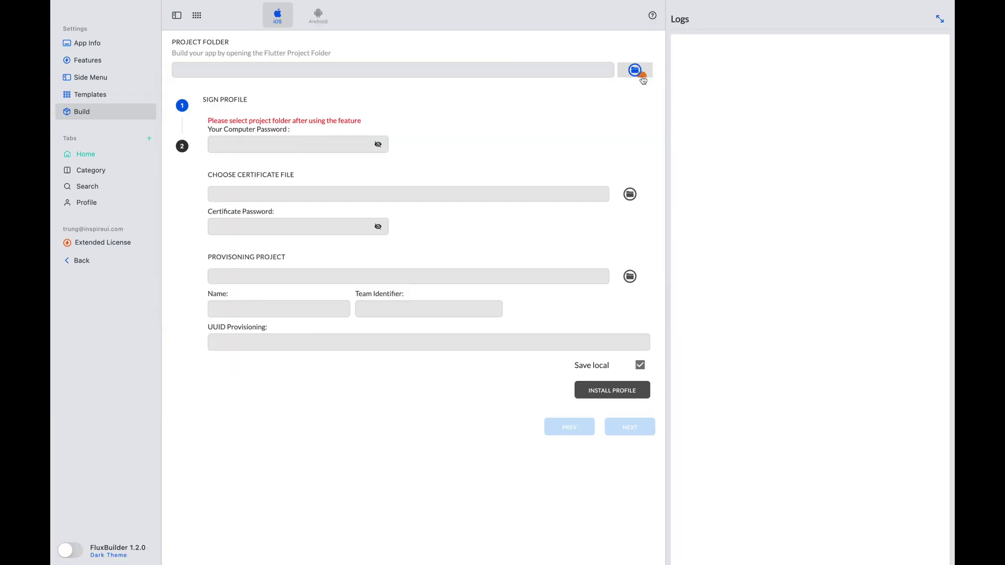
Step: Choose Fluxstore-pro-2.0 from Downloads as the project folder for the iOS build in FluxBuilder
left_click(635, 71)
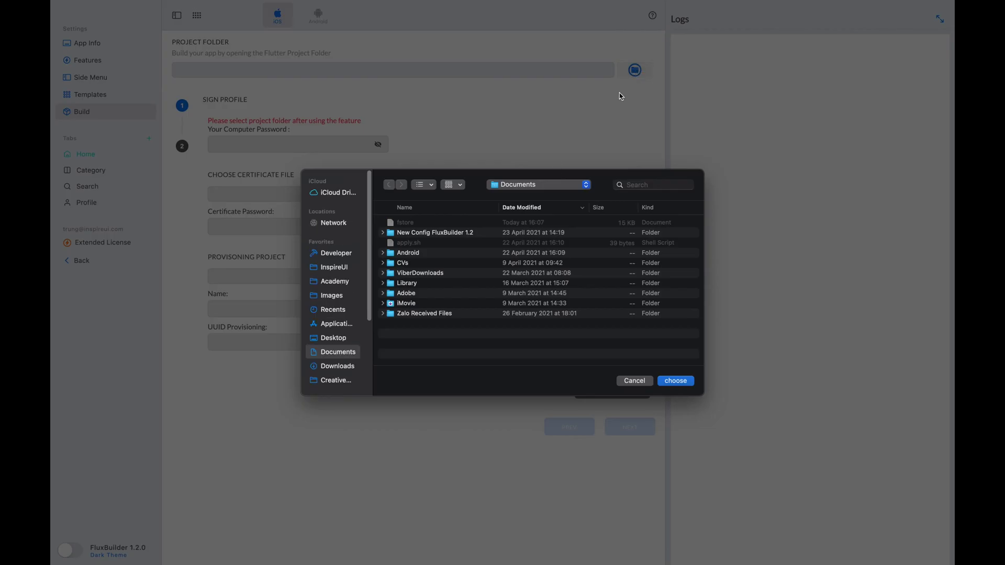
left_click(339, 366)
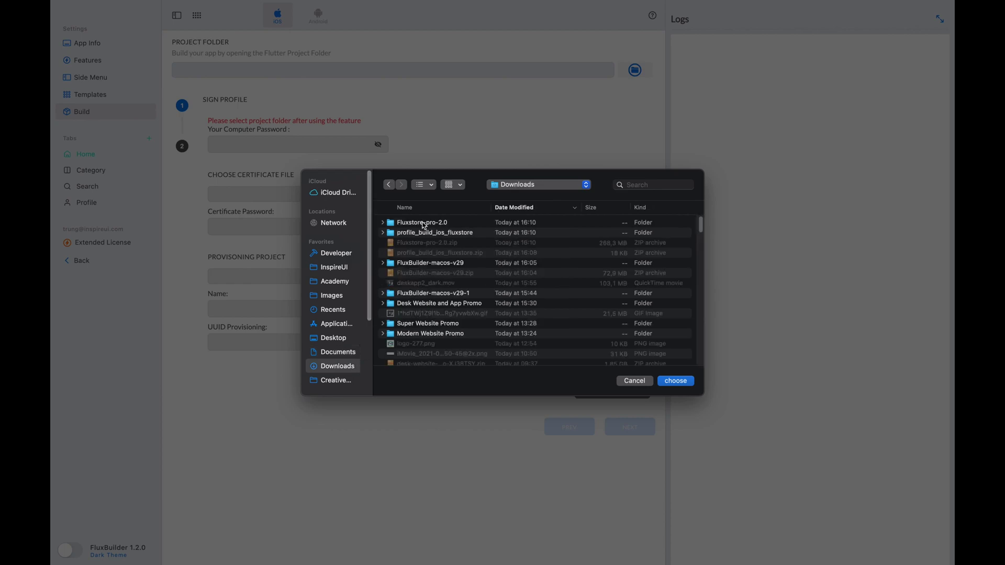
left_click(433, 225)
left_click(675, 381)
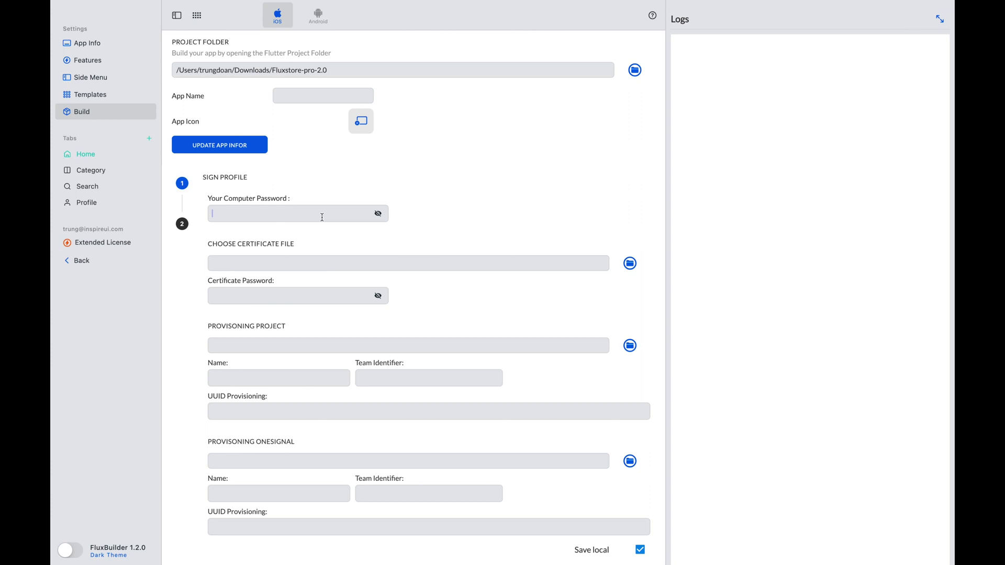
Step: Enter the computer password and choose App-distribution.p12 from profile_build_ios_fluxstore in Downloads as the signing certificate file
type("••••••••••1")
left_click(629, 263)
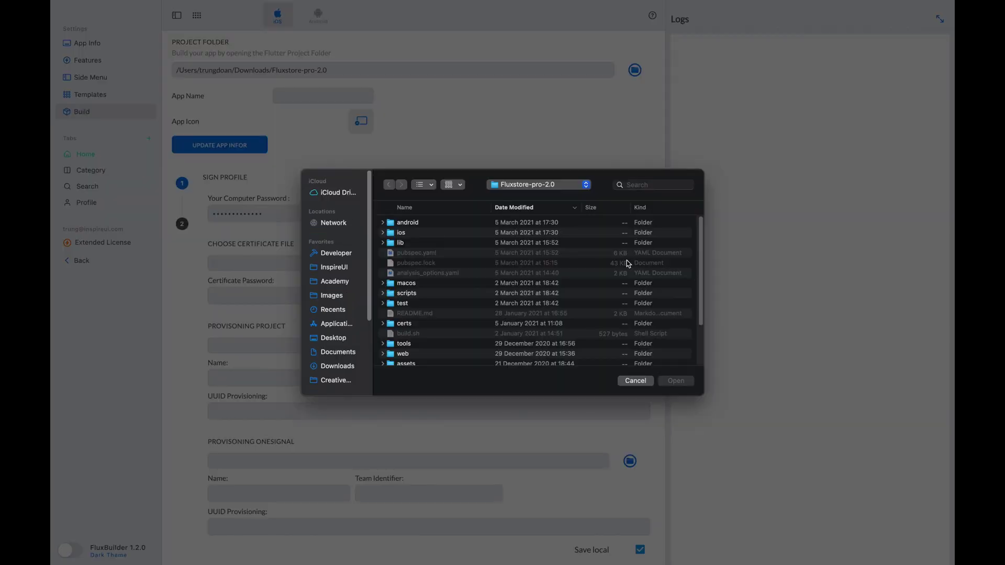
left_click(338, 366)
left_click(408, 233)
key("Right")
left_click(435, 263)
left_click(680, 382)
Step: Choose FluxStore_Build_APP.mobileprovision from profile_build_ios_fluxstore in Downloads as the project's provisioning file
left_click(630, 346)
left_click(338, 366)
left_click_drag(702, 392, 793, 433)
left_click(450, 216)
left_click(766, 417)
Step: Choose FluxStore_Build_APP__OneSignal.mobileprovision from profile_build_ios_fluxstore as the OneSignal provisioning file
left_click(629, 460)
left_click(243, 329)
left_click(384, 205)
left_click(766, 418)
Step: Install the signing profile, close its log, and start the iOS build from the release stage
scroll(640, 498, "down", 2)
left_click(611, 518)
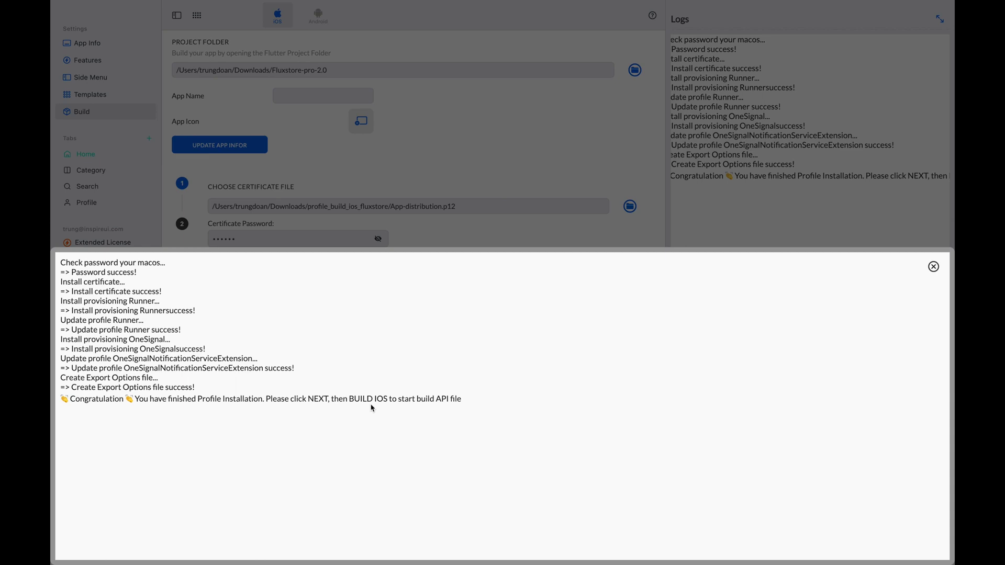
left_click(931, 269)
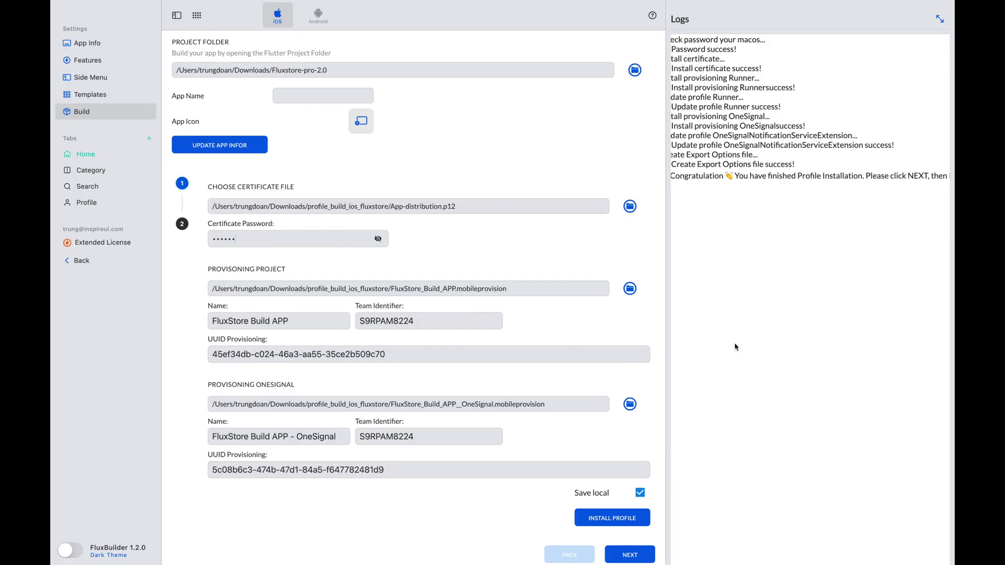
left_click(636, 559)
left_click(255, 307)
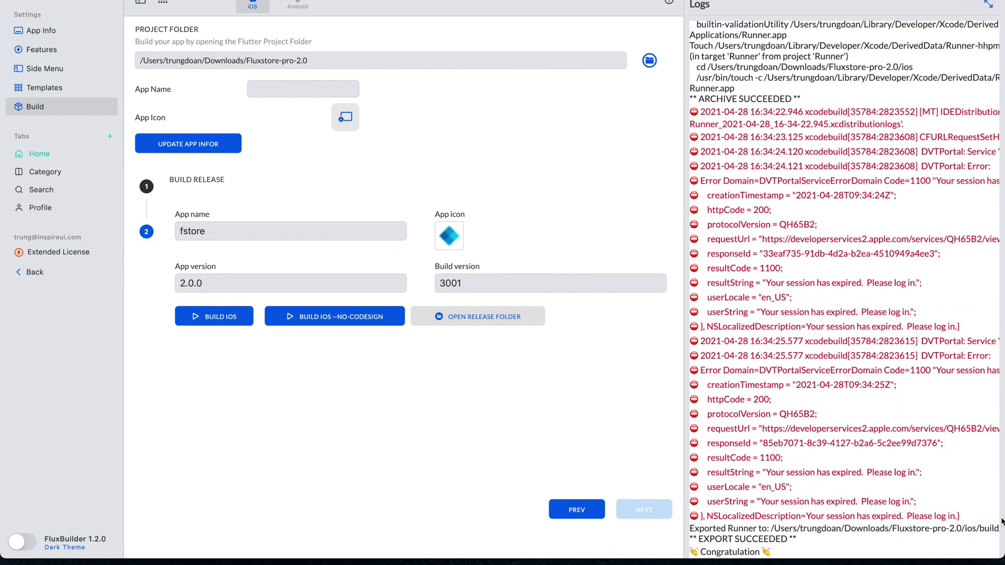
Step: Switch to Finder, expand the ios folder in Fluxstore-pro-2.0, and locate its build folder
mouse_move(246, 560)
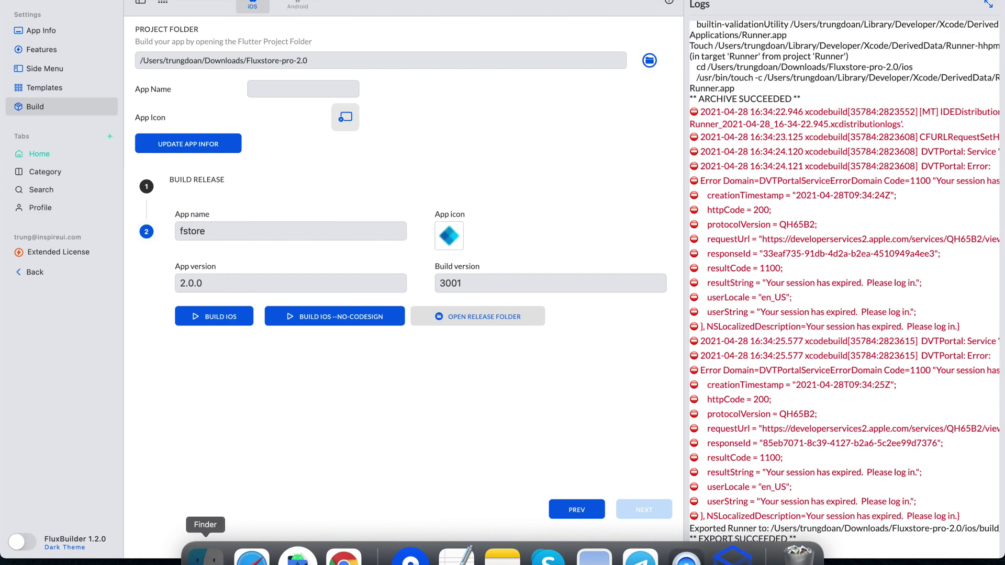
left_click(205, 556)
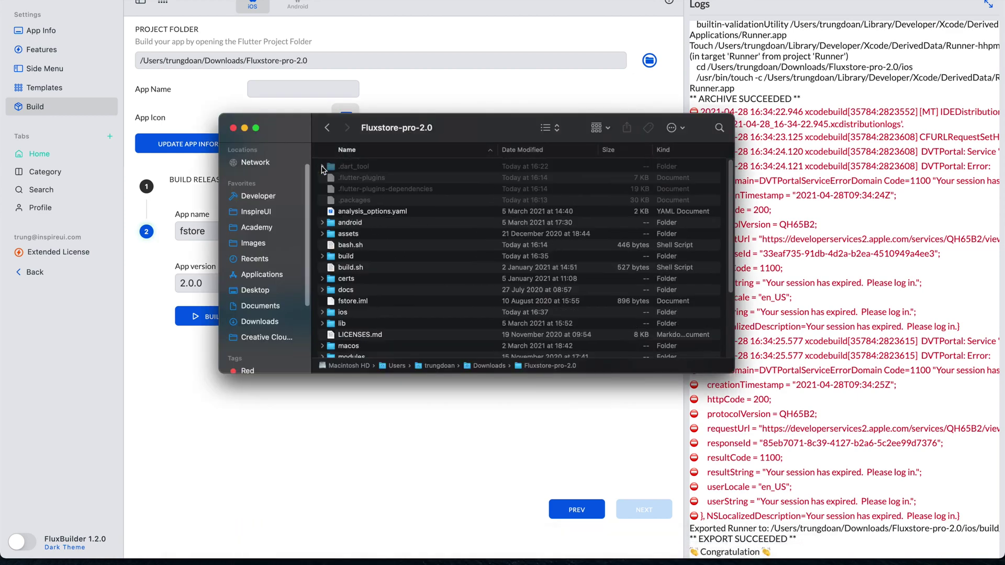
scroll(343, 256, "down", 1)
scroll(342, 254, "down", 2)
left_click(322, 277)
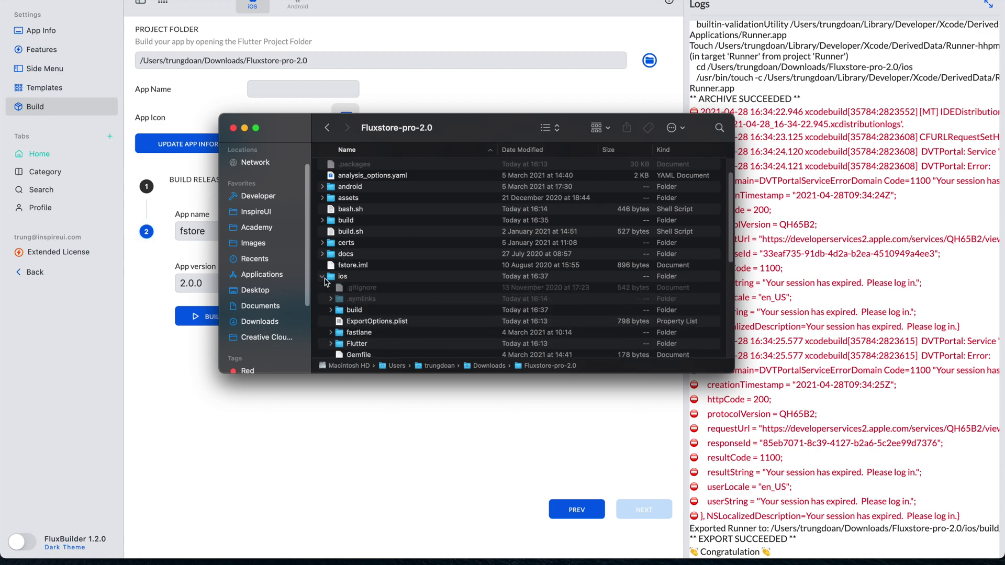
left_click(341, 312)
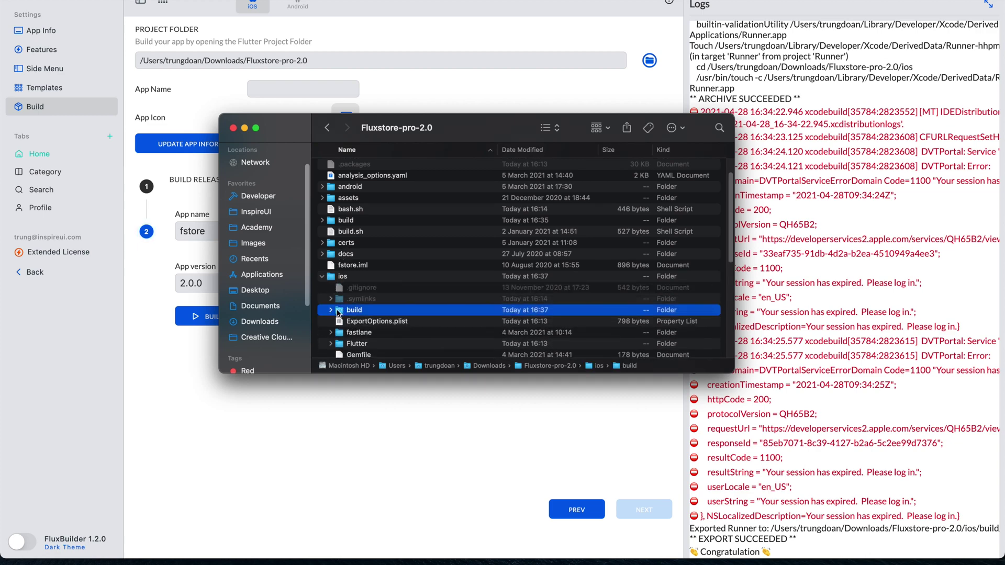
Step: Check the export path in FluxBuilder's logs, and locate fstore.ipa in Finder inside ios/build/Runner.ipa
left_click(938, 517)
scroll(937, 531, "right", 3)
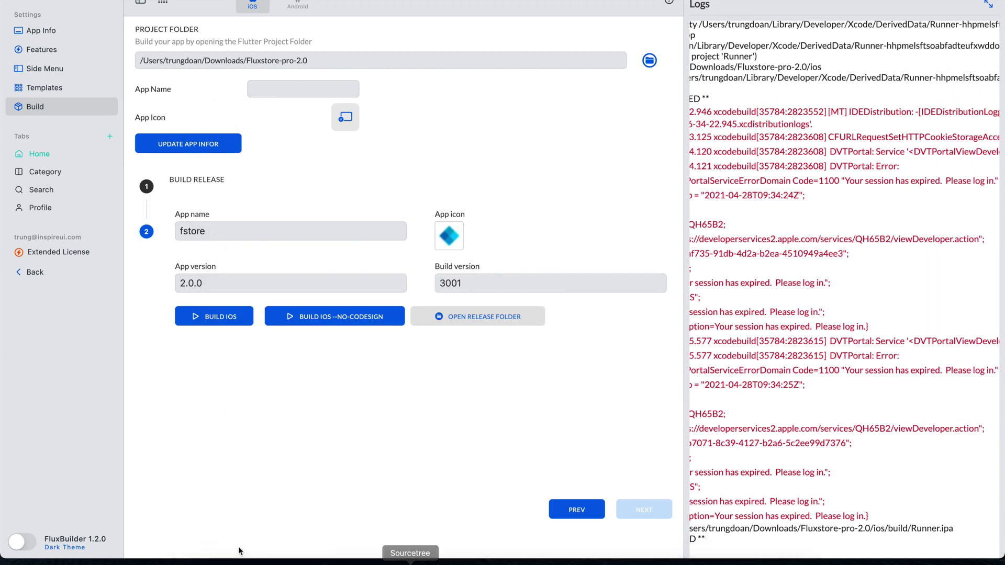
left_click(209, 547)
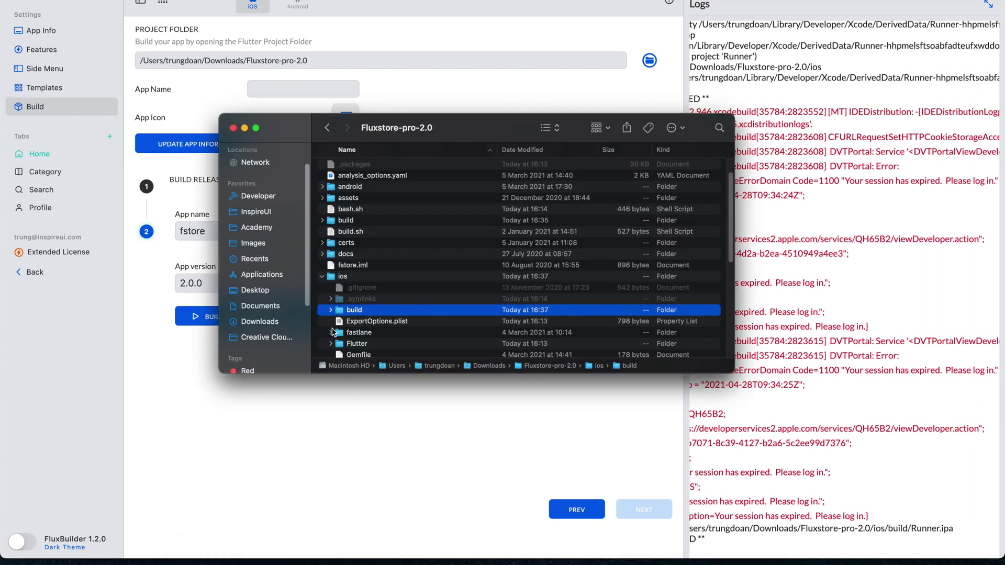
scroll(333, 331, "down", 1)
left_click(331, 296)
left_click(339, 306)
scroll(392, 333, "down", 1)
left_click(414, 326)
scroll(419, 319, "down", 1)
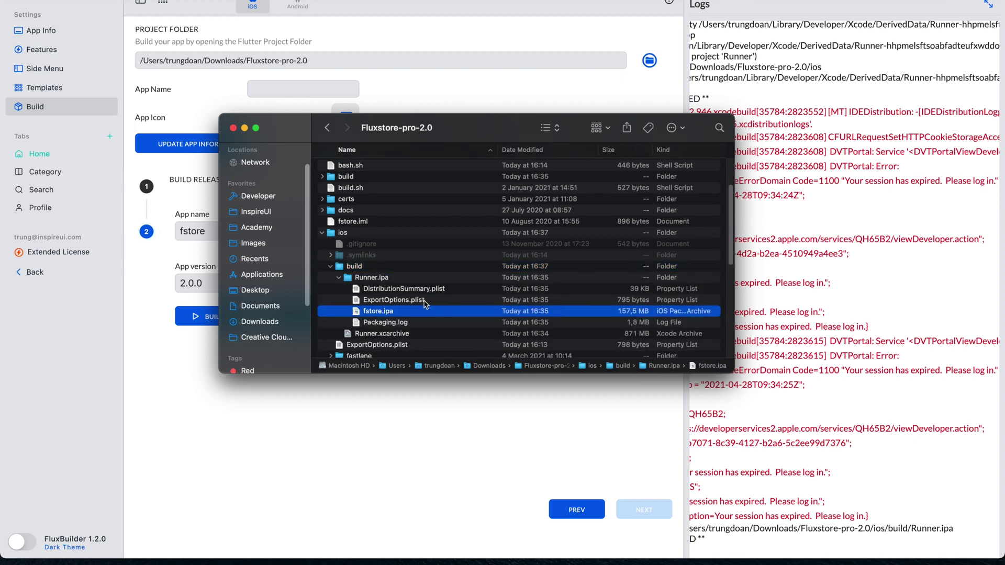